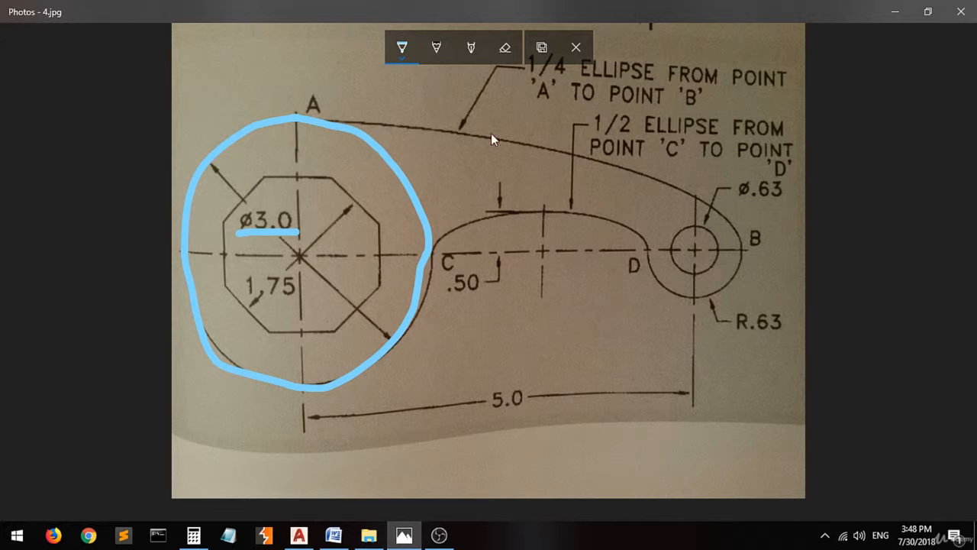
Step: Set the ink color to yellow and mark points C and D, the half ellipse's centre and top, and the .50 dimension on the reference image
left_click(399, 55)
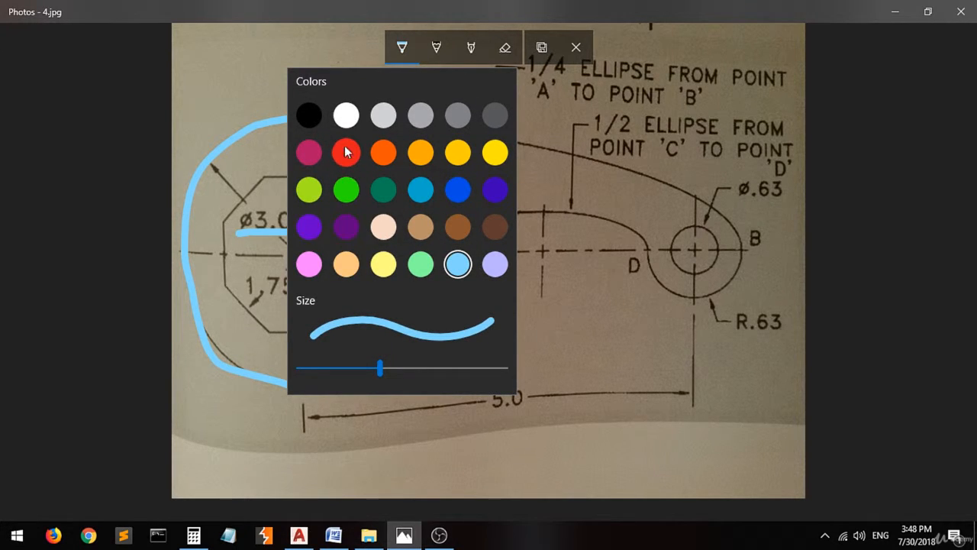
left_click(489, 156)
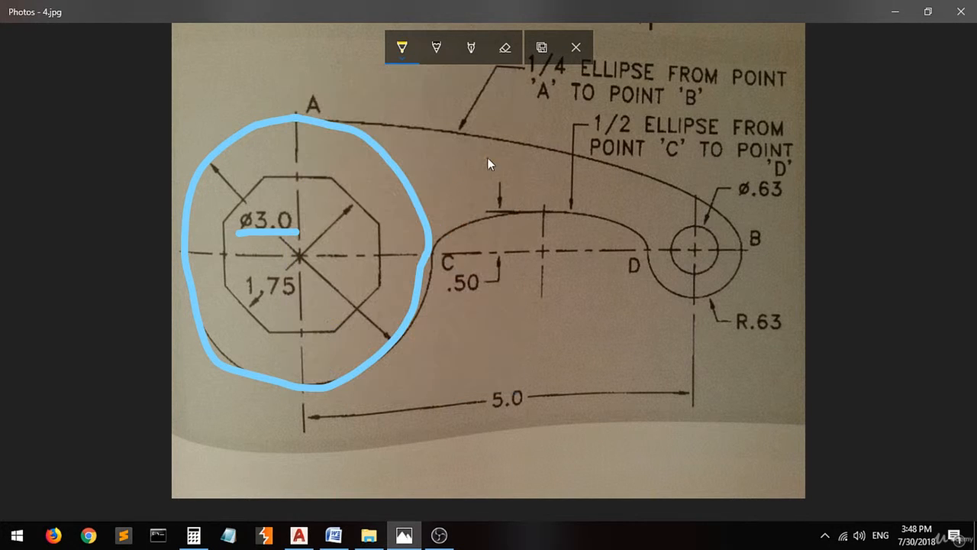
left_click(431, 254)
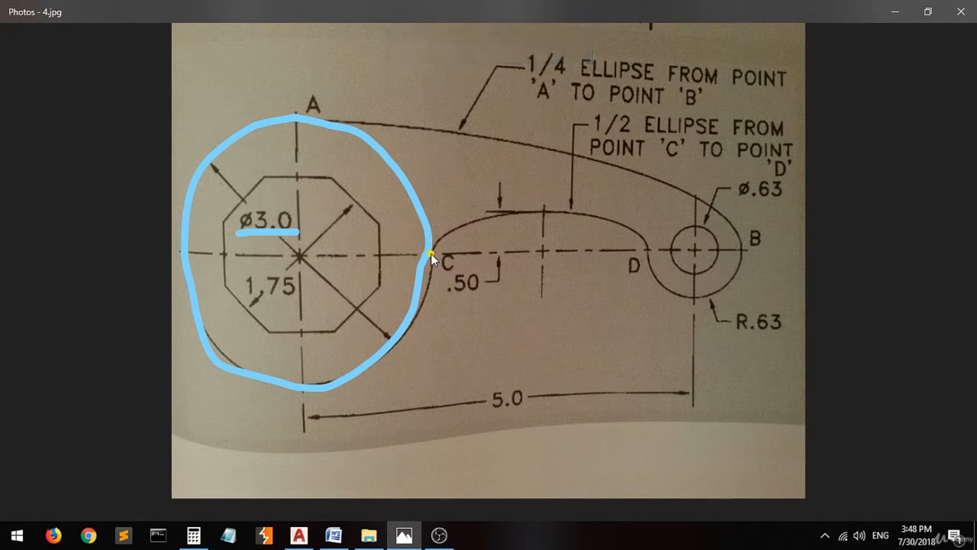
left_click(648, 250)
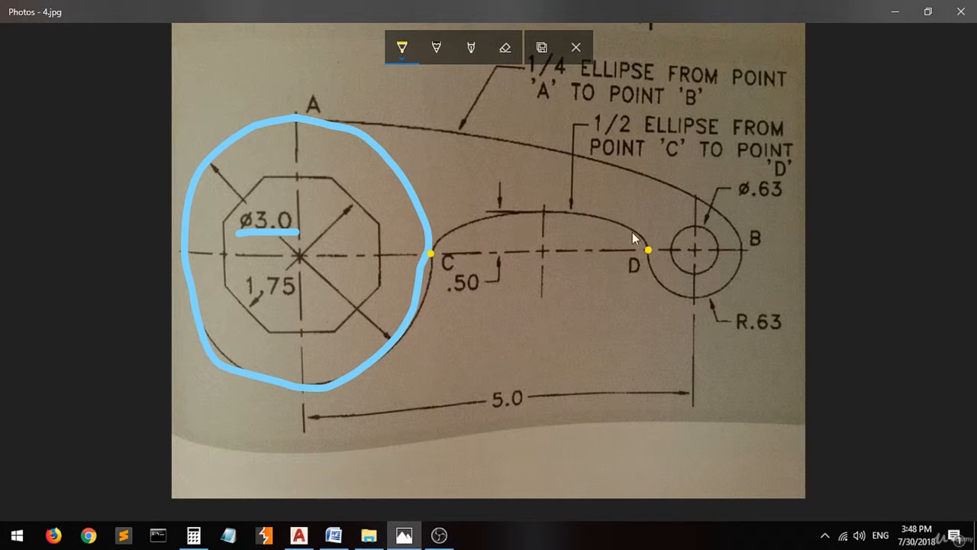
left_click(542, 250)
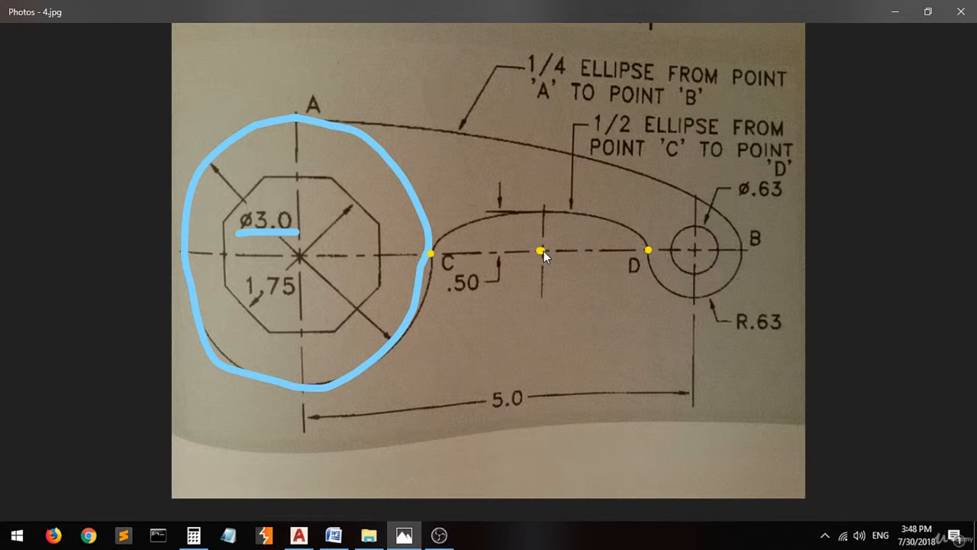
left_click(539, 208)
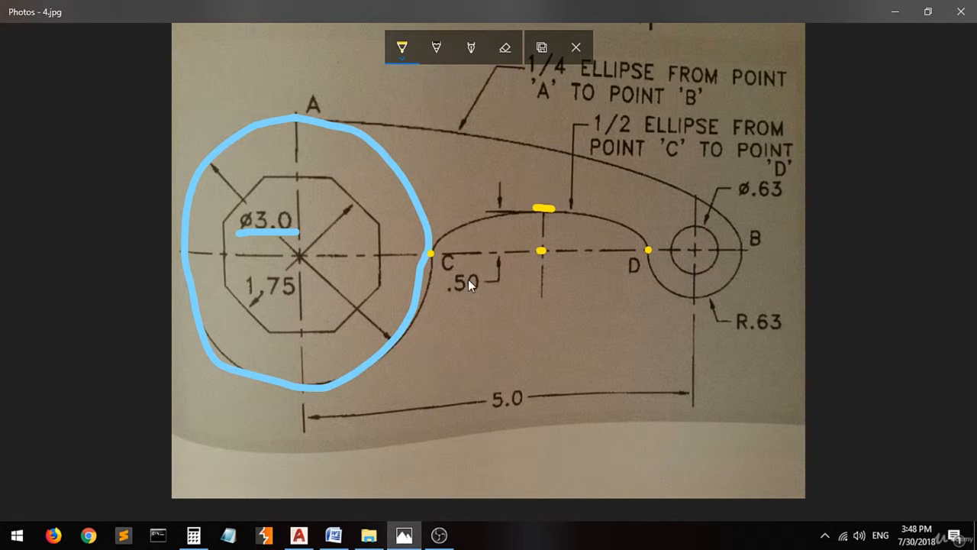
left_click_drag(491, 271, 464, 264)
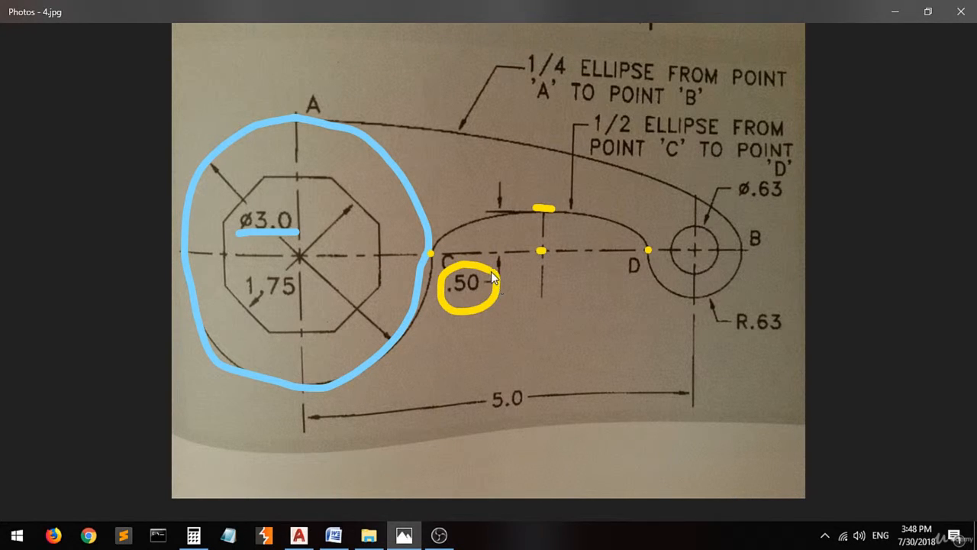
Step: Switch to AutoCAD and draw an Axis, End ellipse between the facing quadrants of the large circle and small outer circle, with other-axis distance .5
left_click(308, 537)
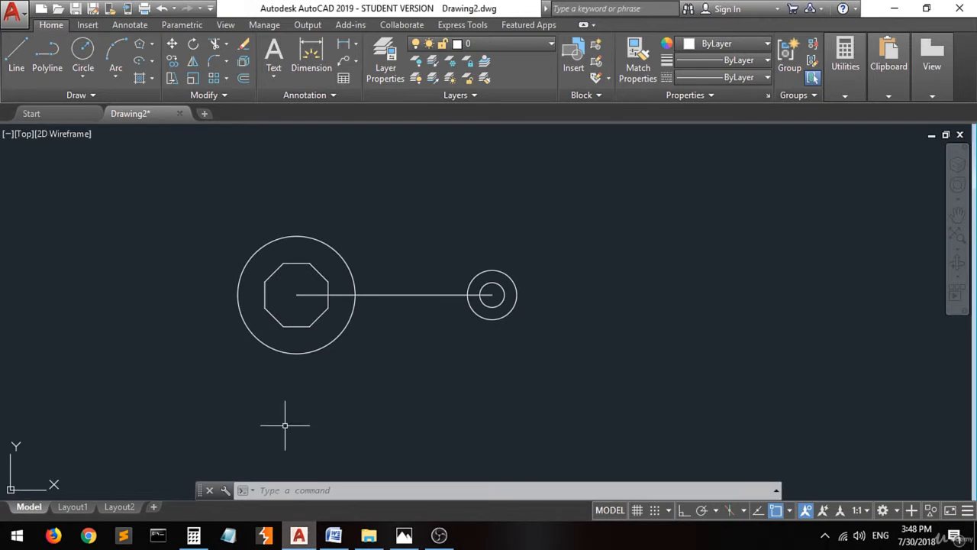
left_click(152, 64)
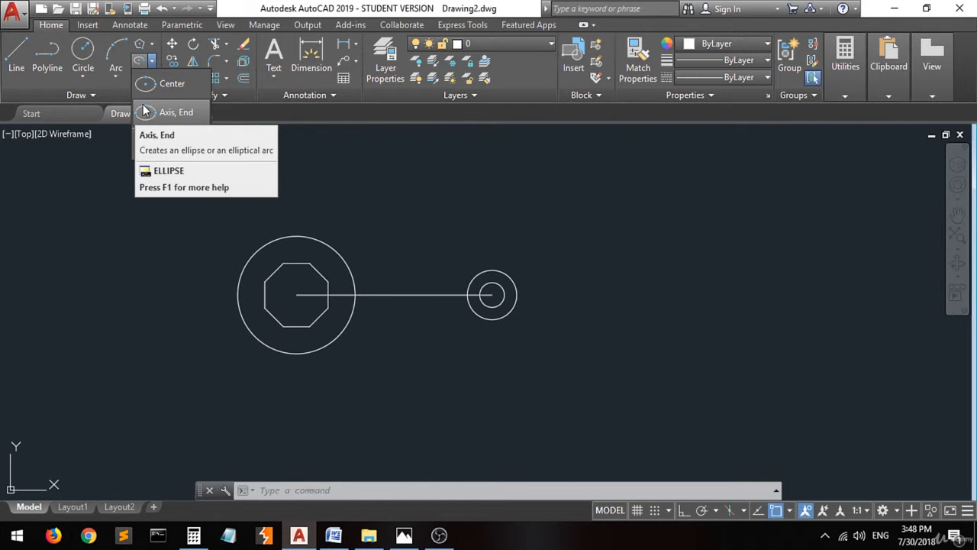
left_click(189, 113)
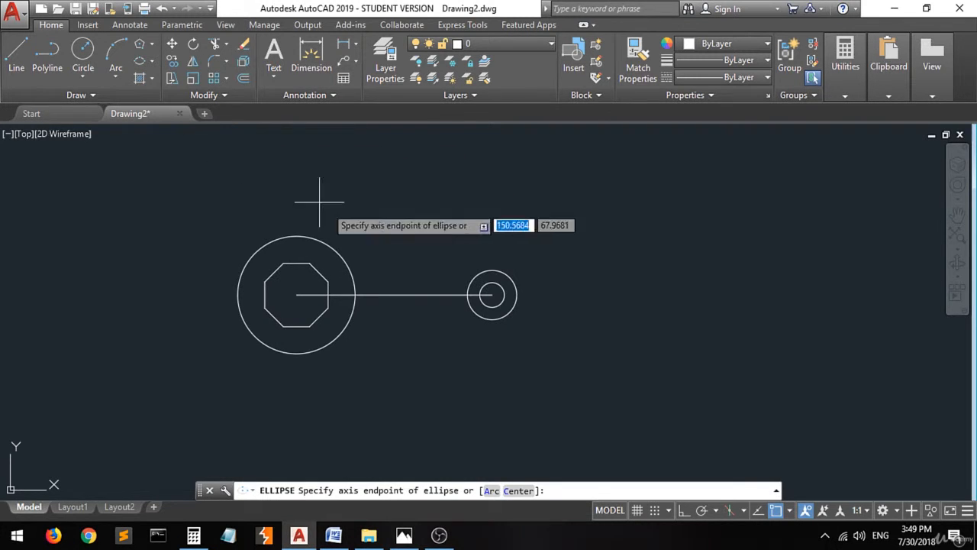
left_click(355, 295)
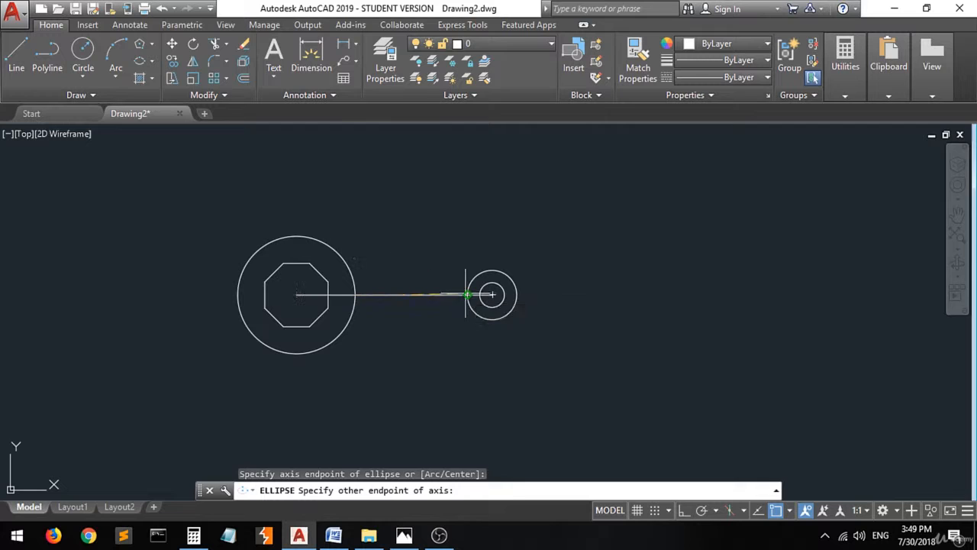
left_click(467, 294)
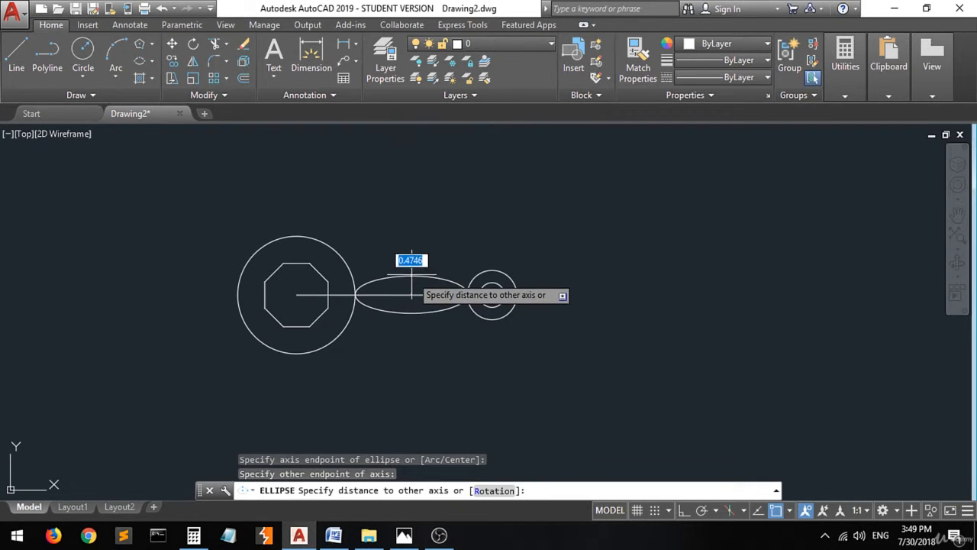
type(".5")
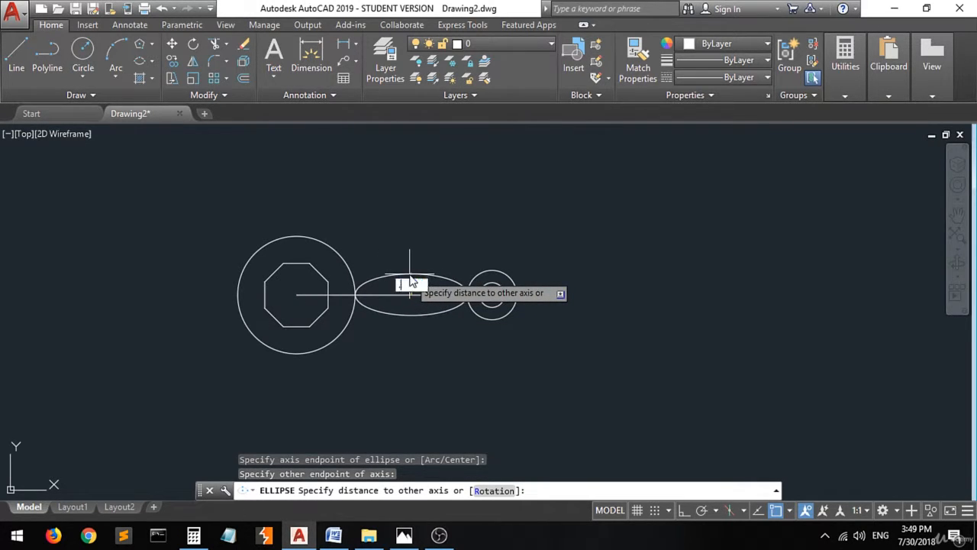
key("Return")
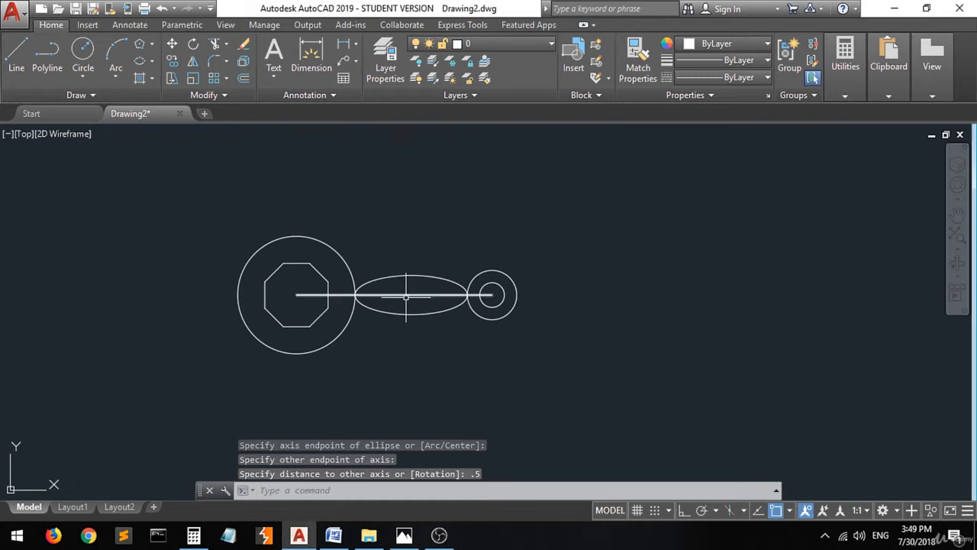
Step: Switch to the reference image in Photos and mark the 1/4 ellipse note and points A and B in yellow
left_click(405, 536)
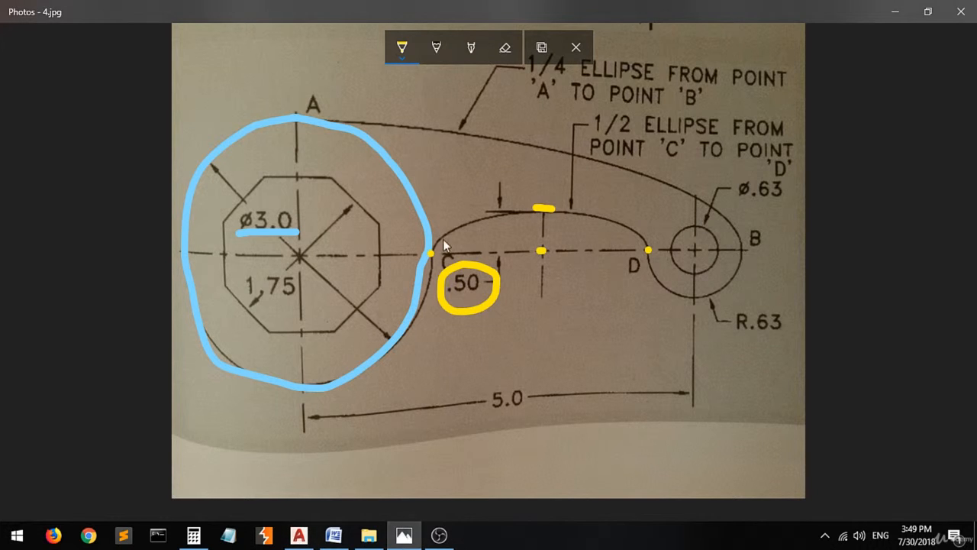
left_click(518, 68)
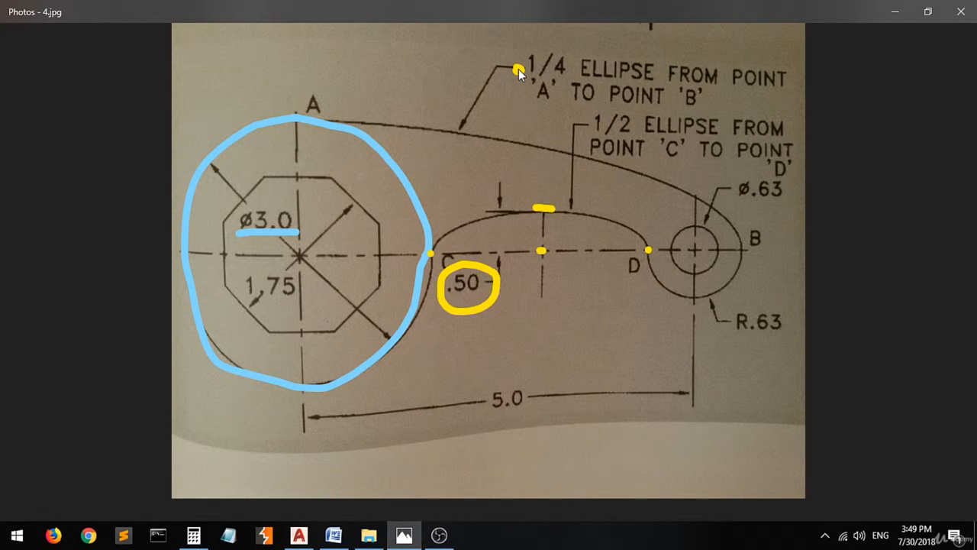
left_click(302, 121)
left_click(739, 249)
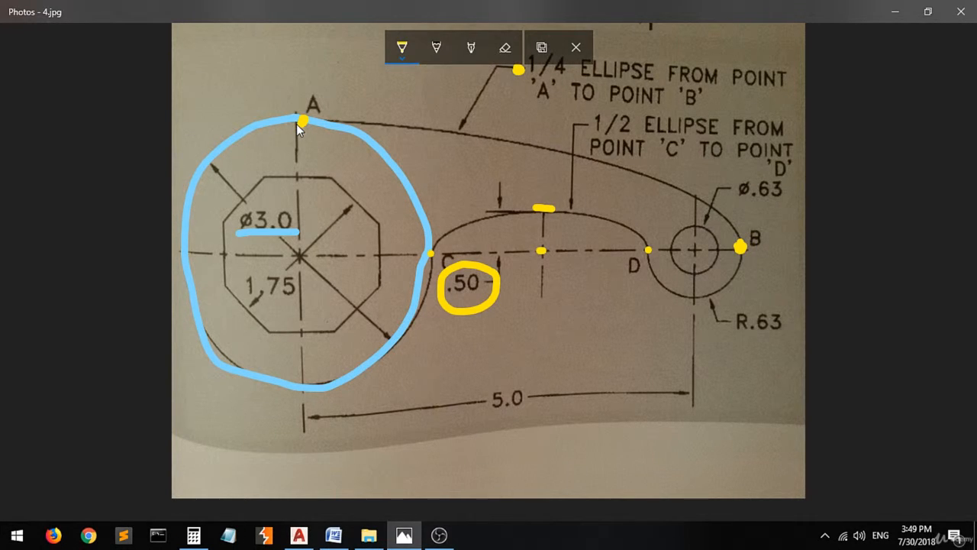
Step: Erase all ink marks from the reference image
left_click(505, 47)
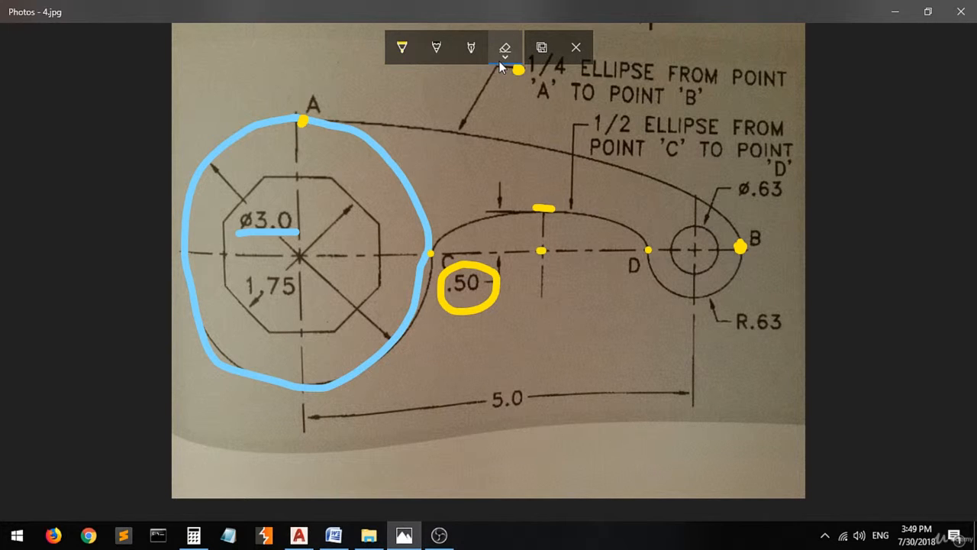
left_click(503, 49)
left_click(499, 99)
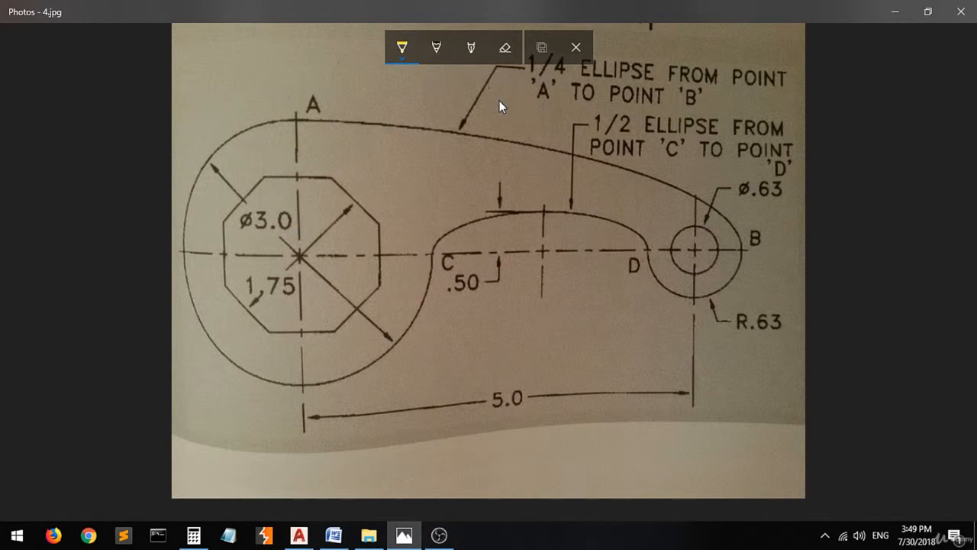
Step: Set the ink color to pink and mark point A, point B and the large circle's centre on the reference image
left_click(408, 58)
left_click(309, 264)
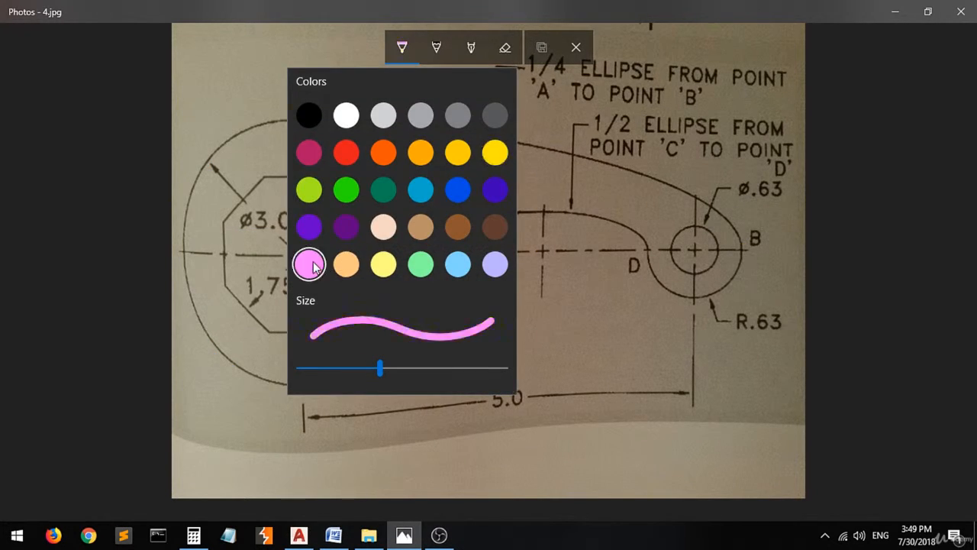
left_click(295, 117)
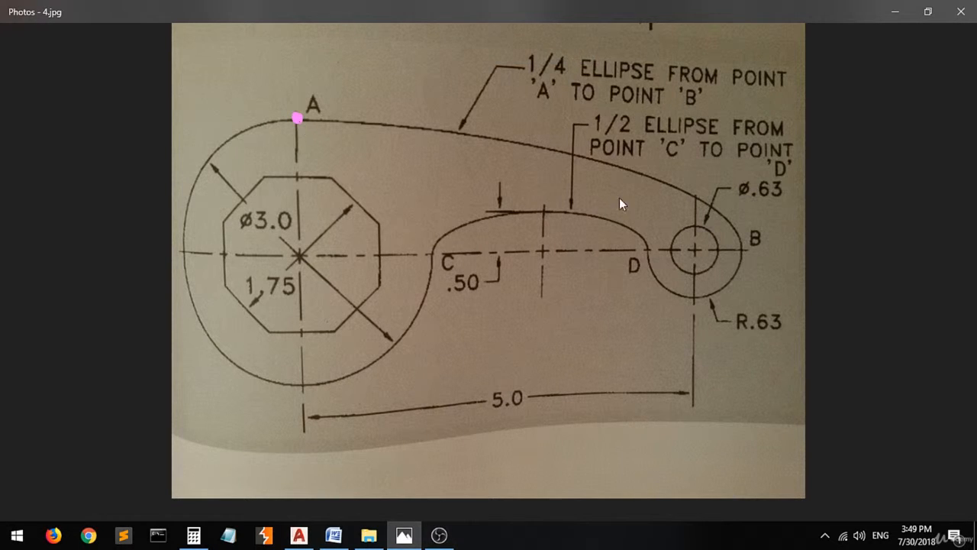
left_click(742, 247)
left_click(297, 256)
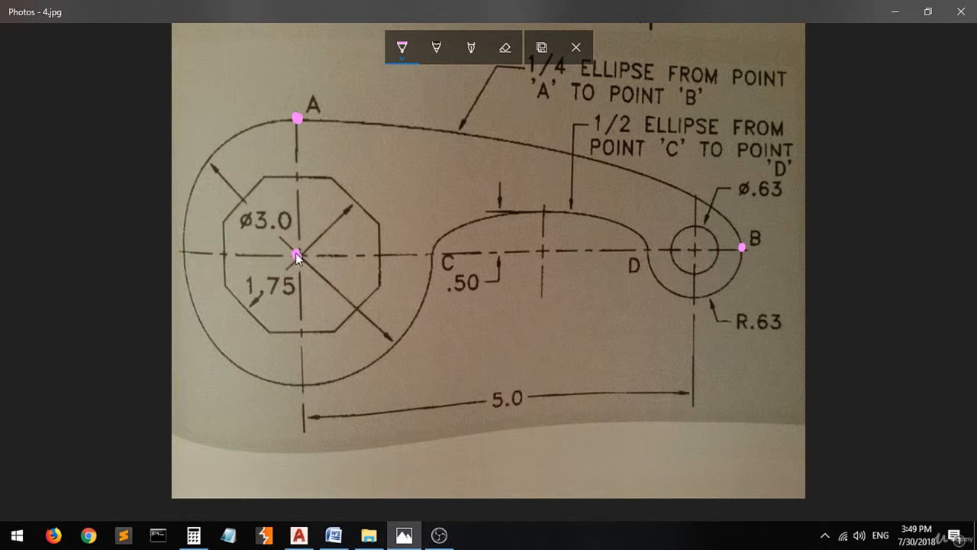
Step: Sketch a vertical dimension from the large circle's centre to point A and write 1.5 beside it
left_click_drag(299, 257, 331, 257)
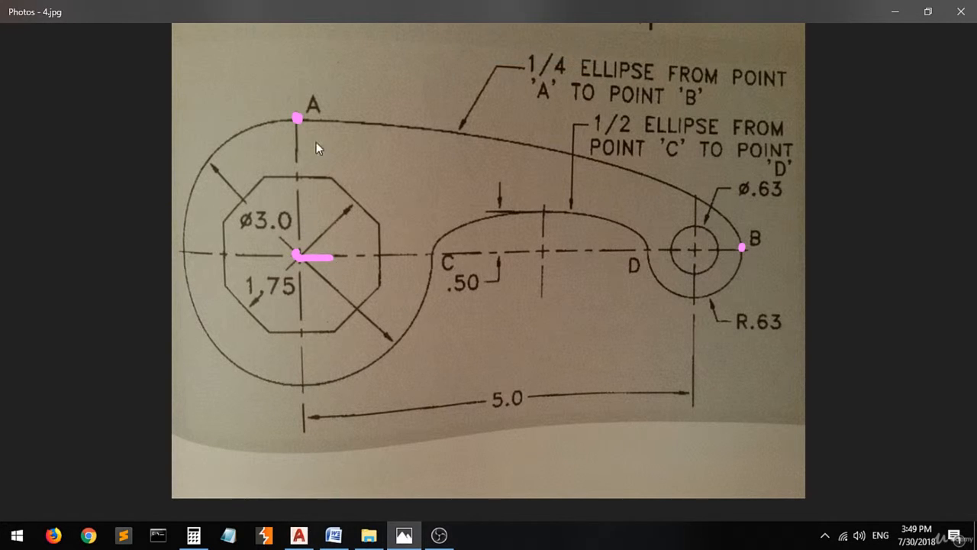
left_click_drag(302, 118, 340, 120)
left_click_drag(323, 189, 326, 257)
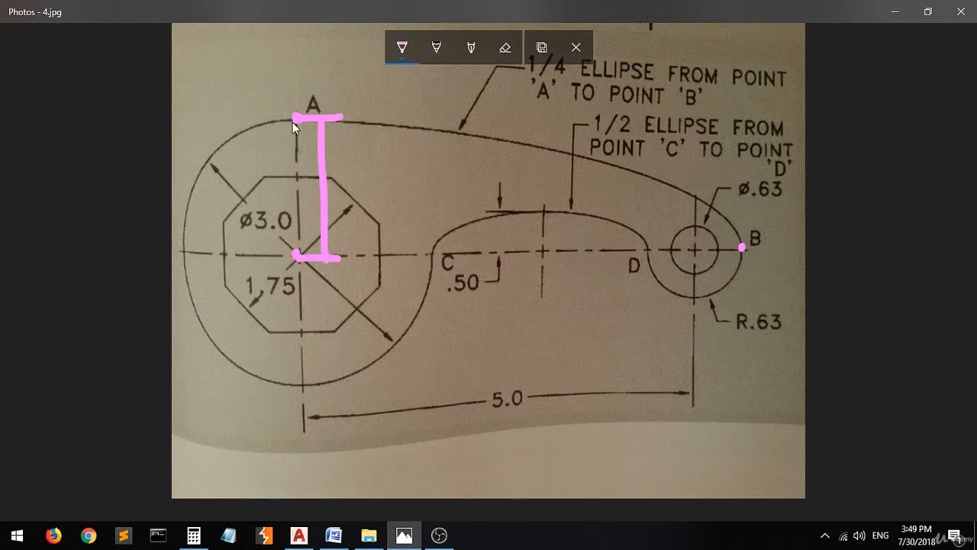
left_click_drag(368, 158, 361, 184)
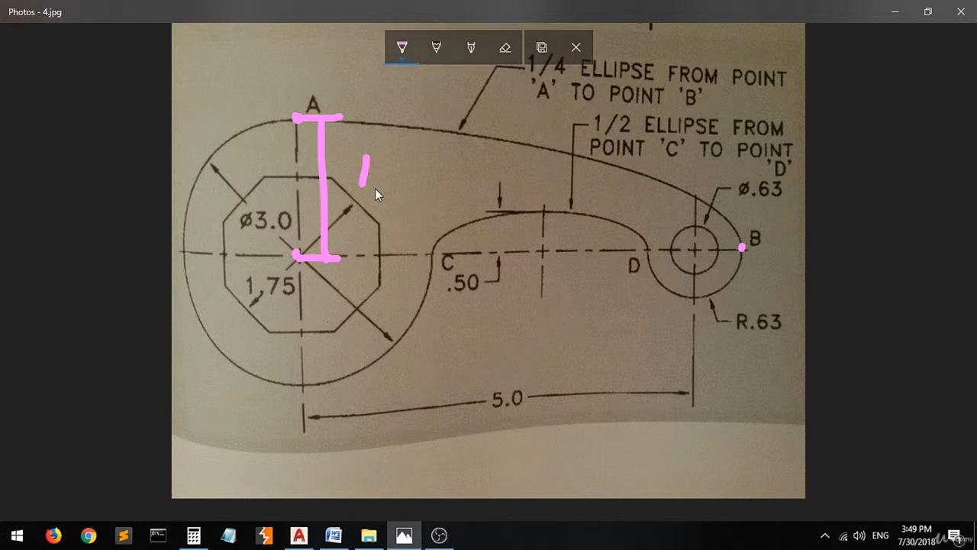
left_click(374, 187)
left_click_drag(403, 155, 391, 157)
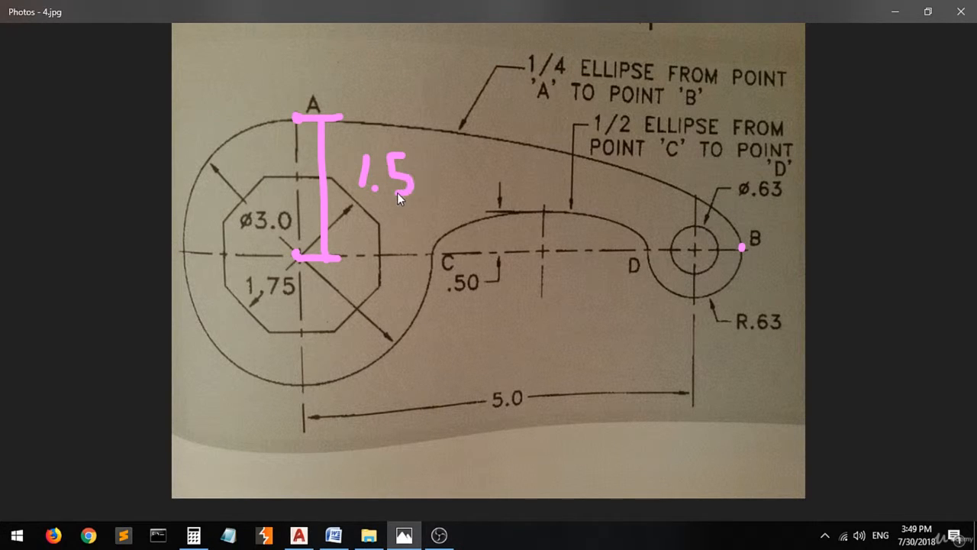
Step: Switch to AutoCAD and draw a Center ellipse from the large circle's centre through the small outer circle's far quadrant and the large circle's top quadrant
left_click(298, 535)
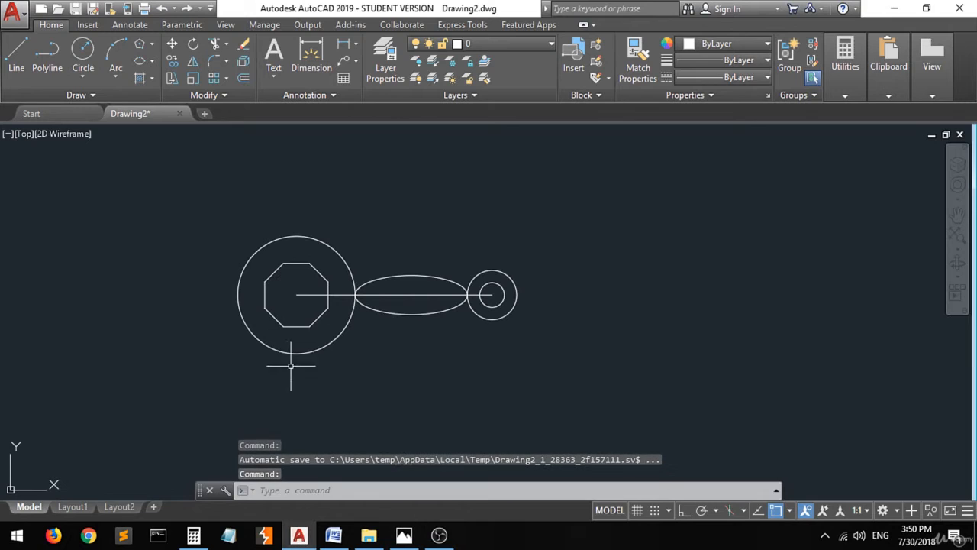
left_click(151, 62)
left_click(151, 84)
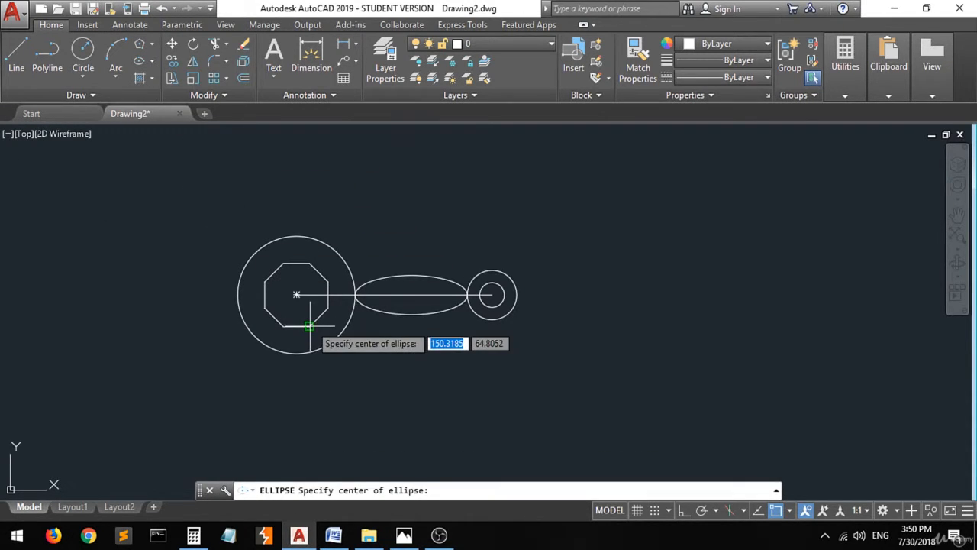
left_click(297, 294)
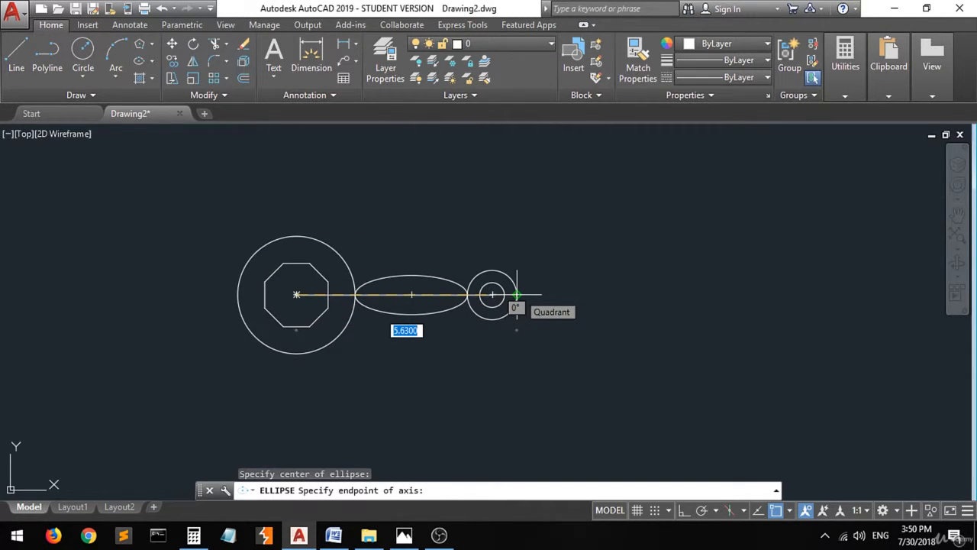
scroll(517, 294, "up", 2)
scroll(516, 295, "up", 2)
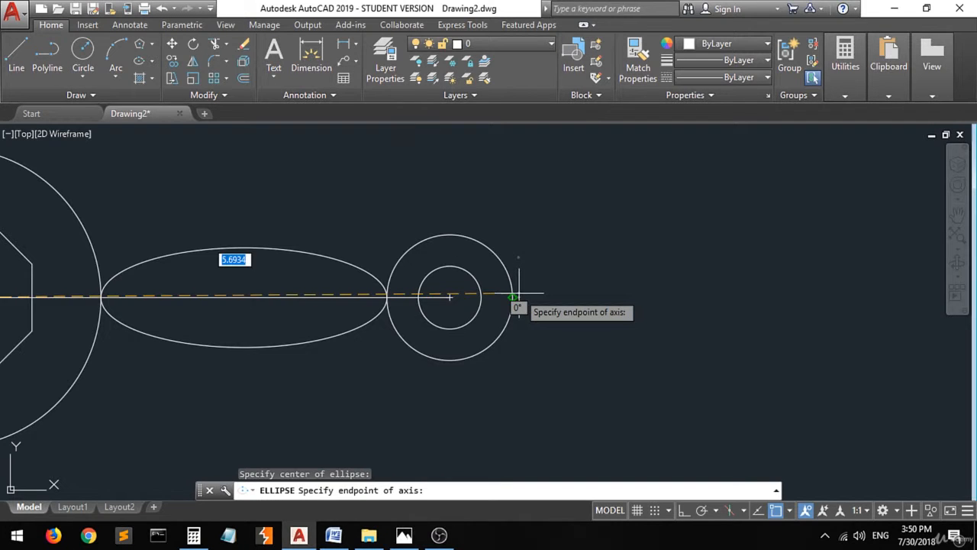
left_click(512, 297)
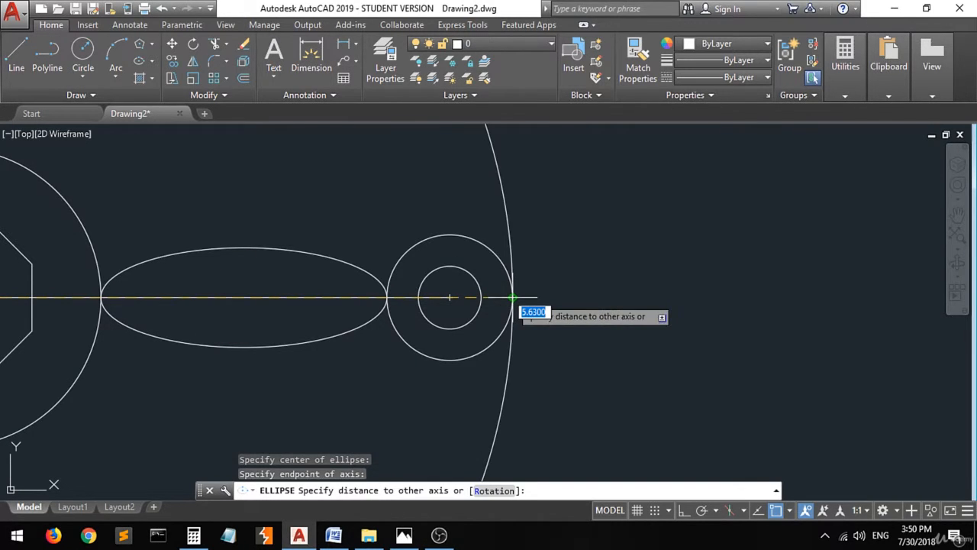
scroll(512, 298, "down", 4)
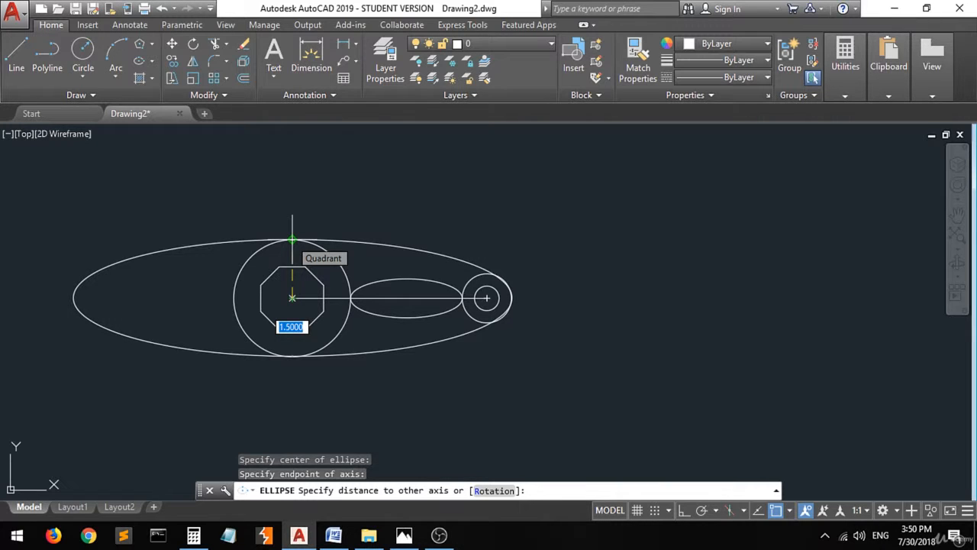
left_click(292, 240)
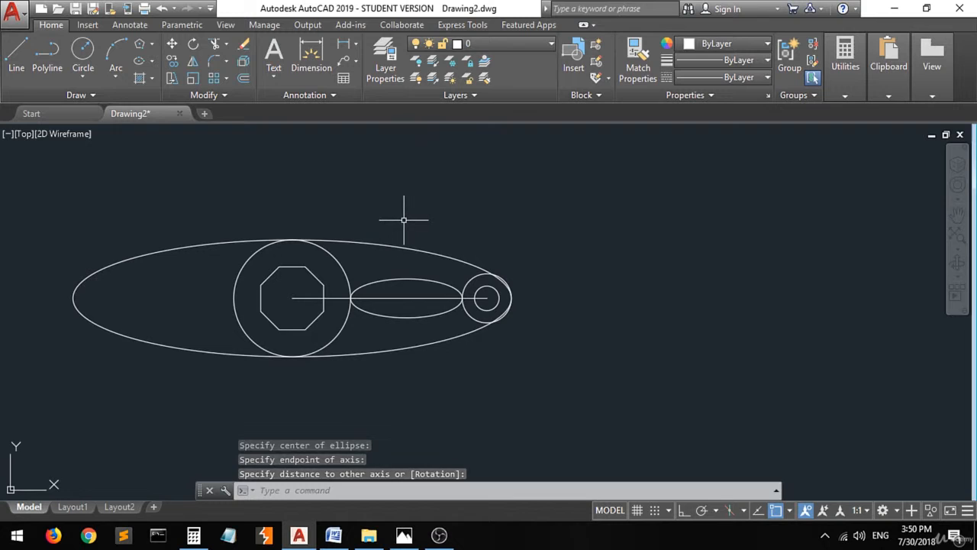
middle_click_drag(399, 218, 371, 214)
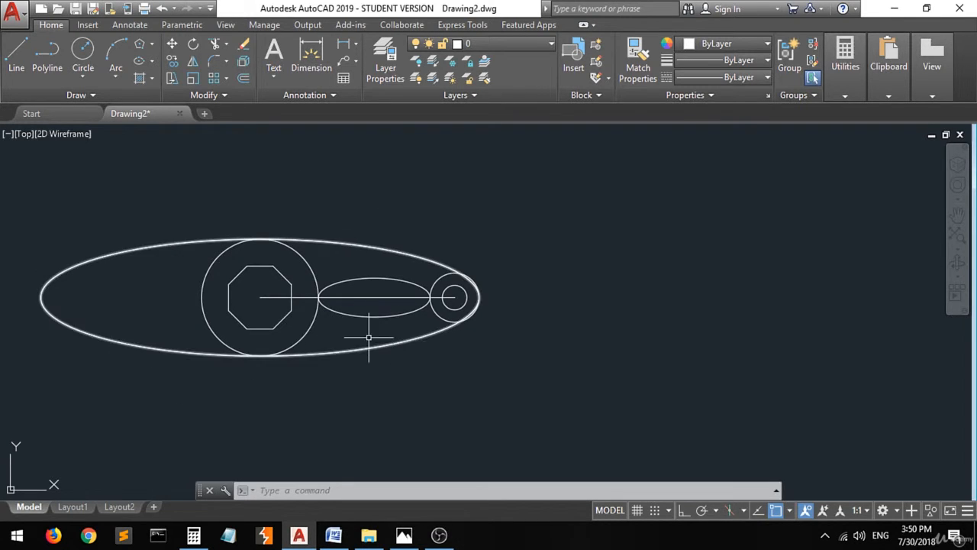
scroll(361, 328, "up", 2)
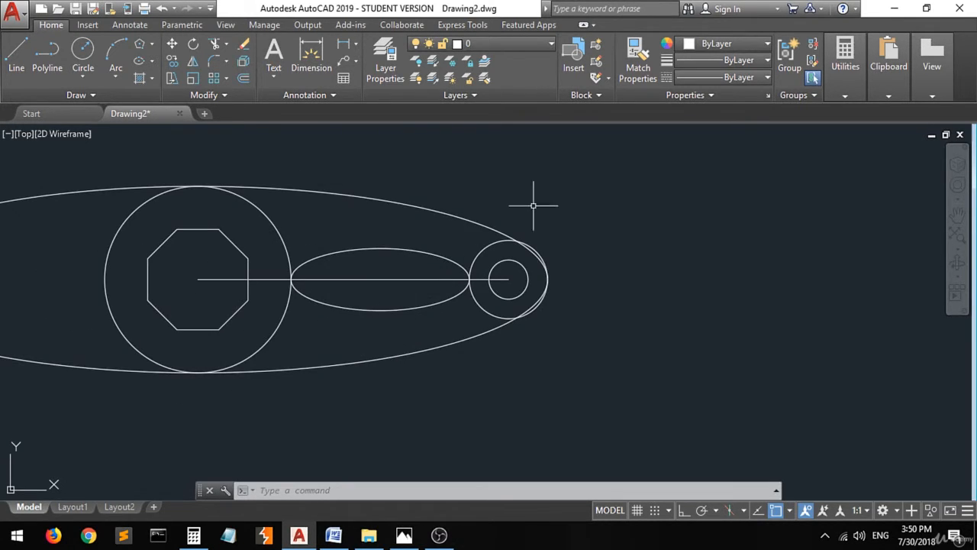
Step: Trim away the small ellipse's lower half and the large ellipse's lower arc between the large circle and the small outer circle
left_click(572, 167)
left_click(92, 417)
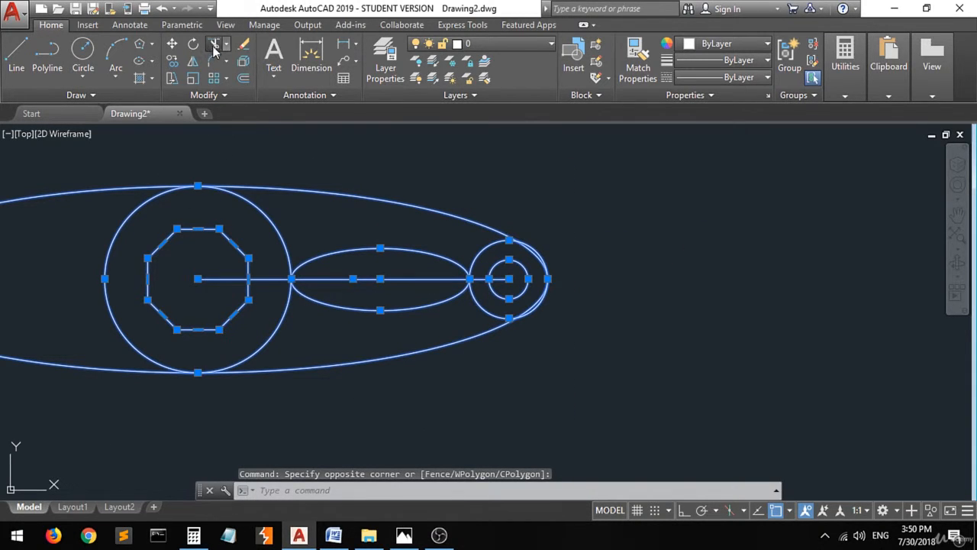
left_click(215, 48)
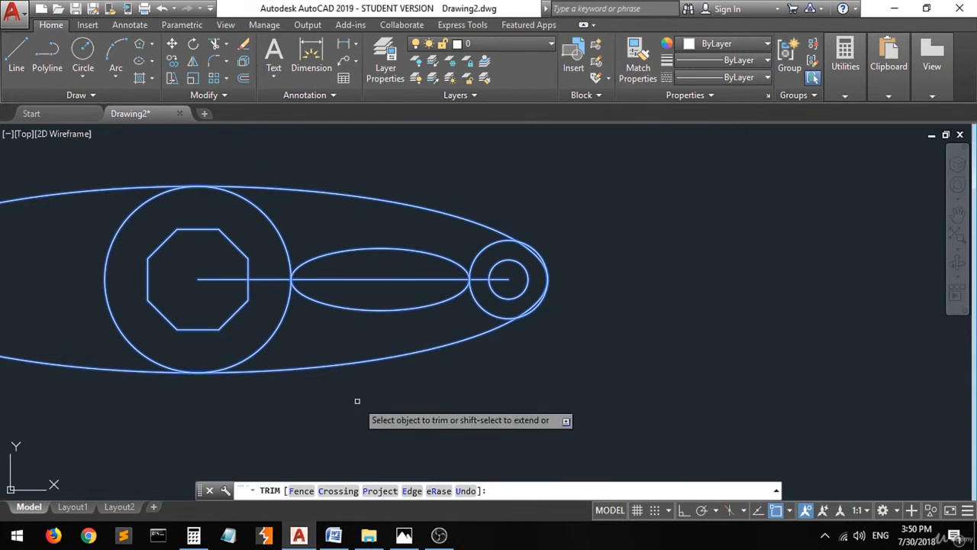
left_click(392, 310)
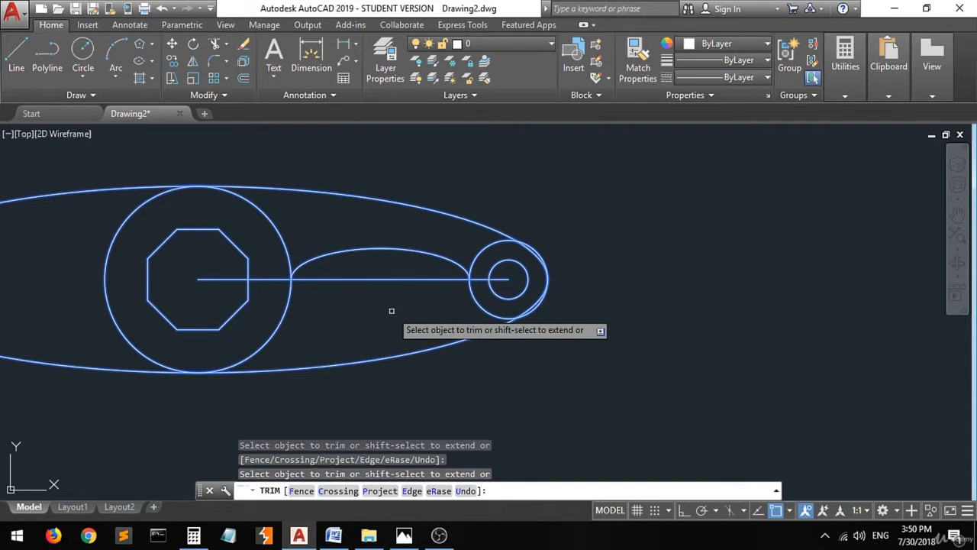
left_click(409, 354)
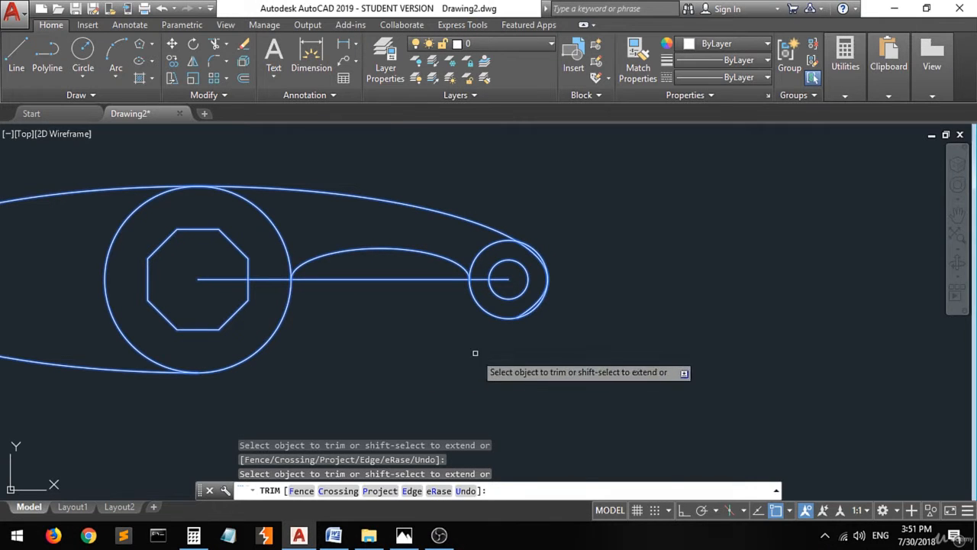
Step: Trim the ellipse remnant inside the small outer circle and that circle's upper arcs, leaving its lower half joined to both ellipses
left_click(409, 536)
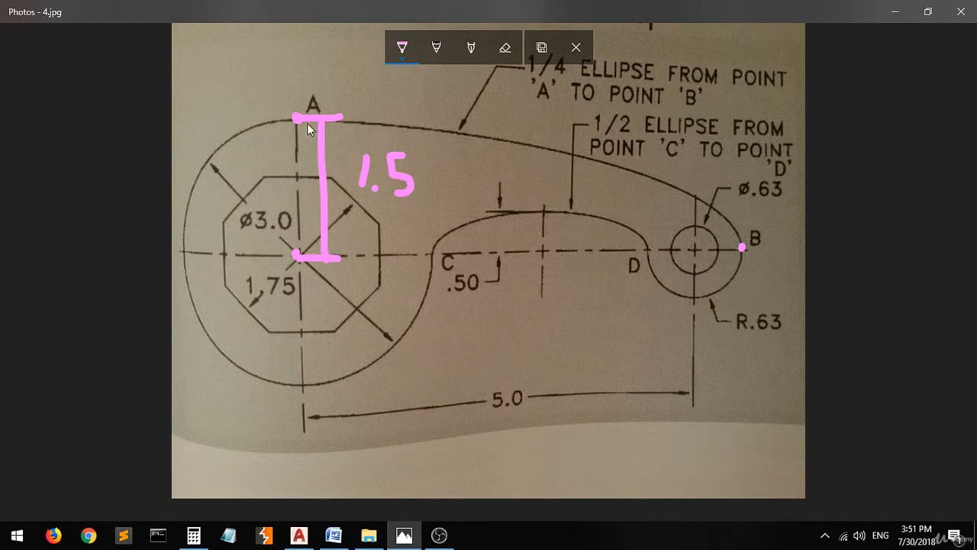
left_click(404, 535)
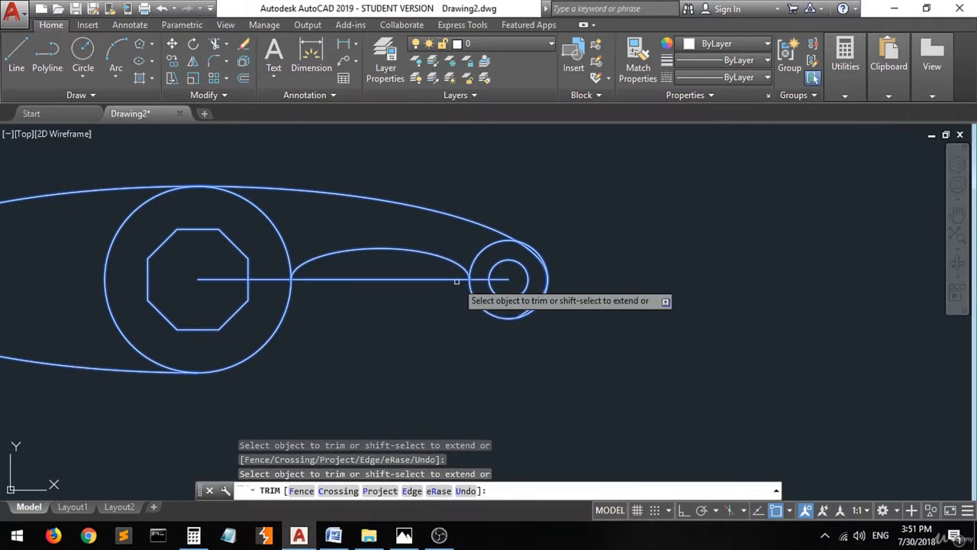
scroll(556, 314, "up", 2)
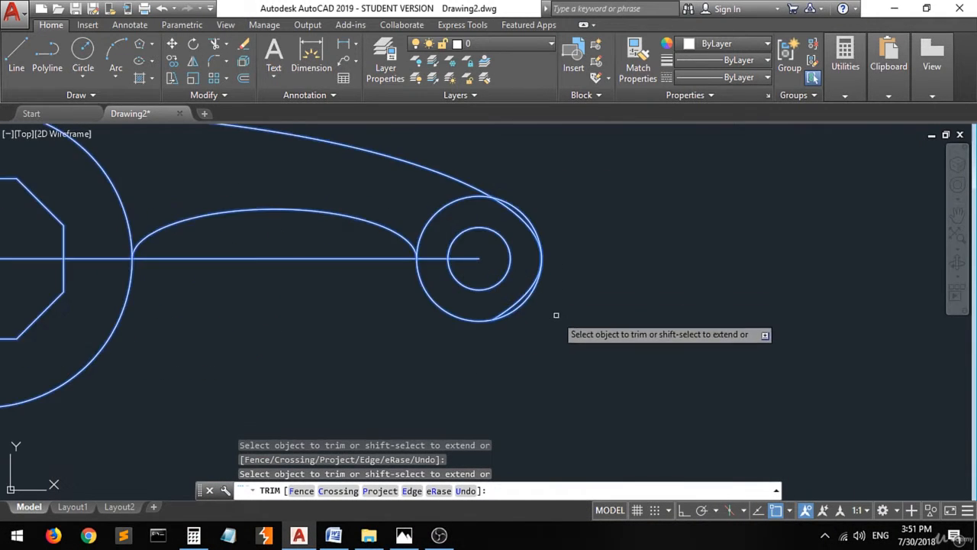
scroll(549, 312, "up", 2)
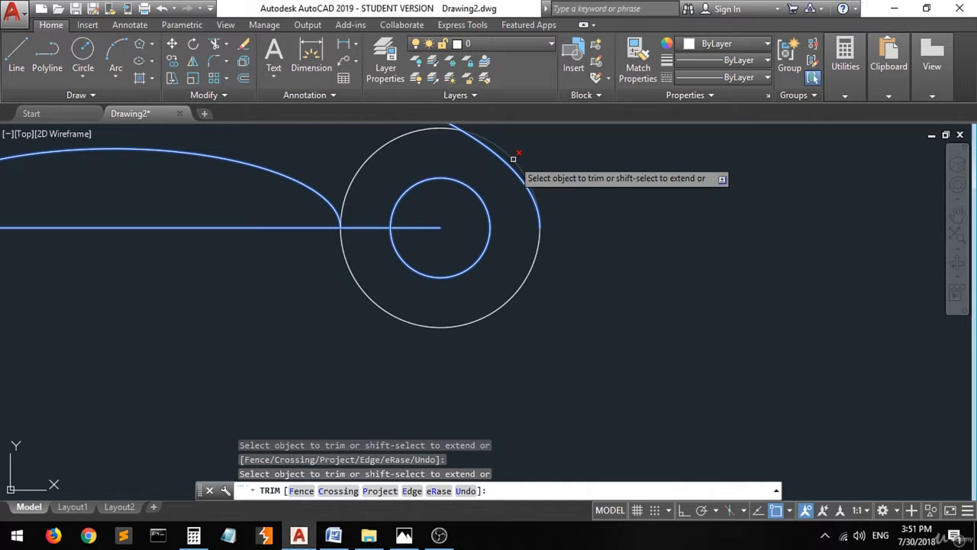
scroll(379, 359, "down", 2)
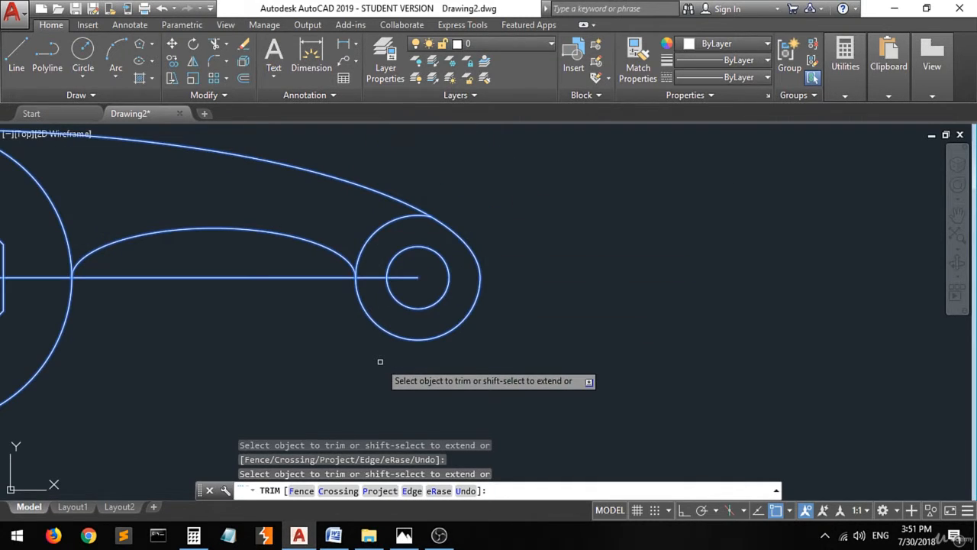
left_click(381, 227)
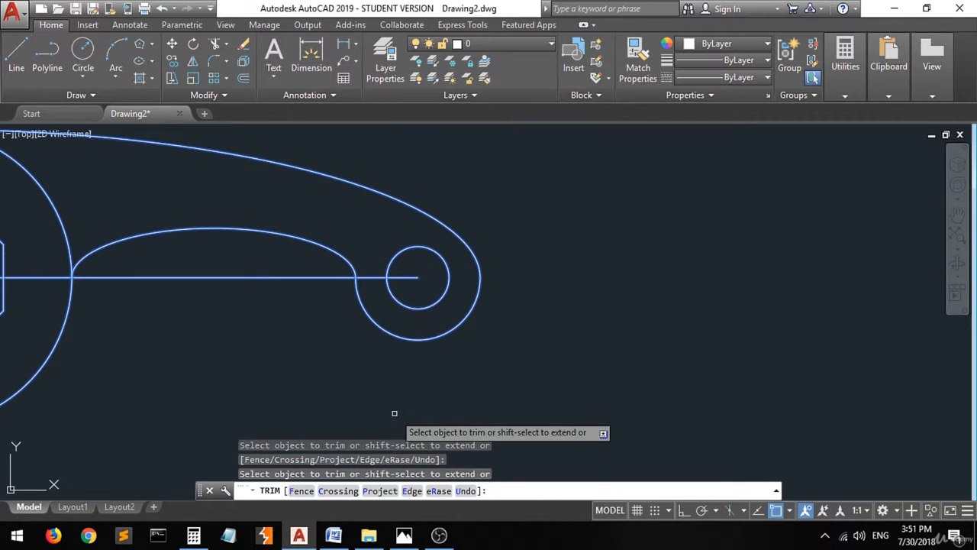
Step: Trim away the large ellipse's upper-left quarter beyond the top of the large circle
scroll(483, 380, "down", 1)
scroll(385, 299, "down", 1)
scroll(299, 358, "up", 1)
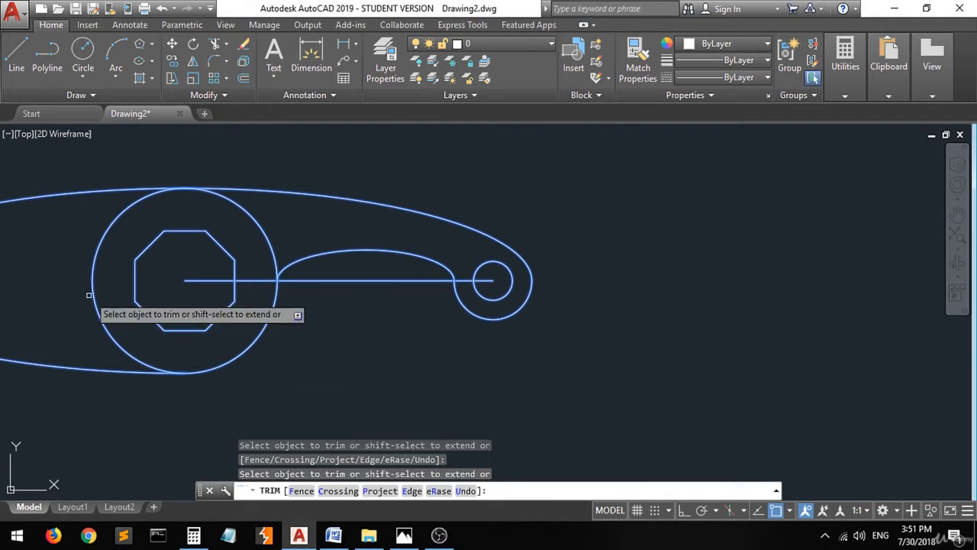
left_click(120, 190)
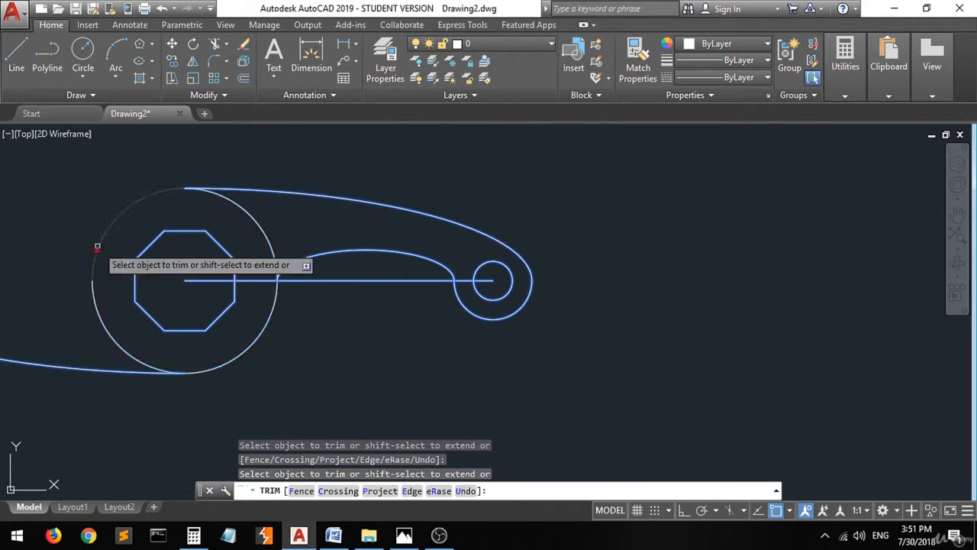
left_click(32, 364)
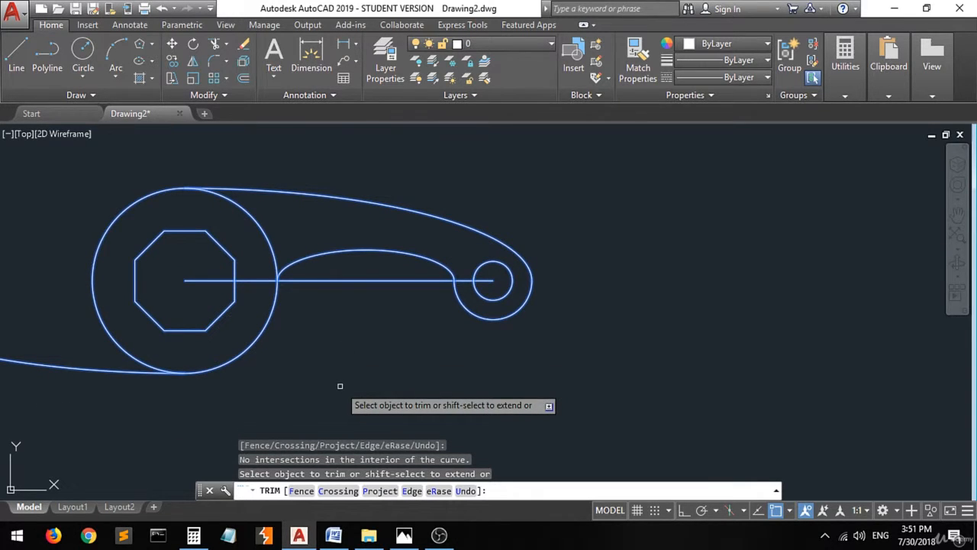
key("Escape")
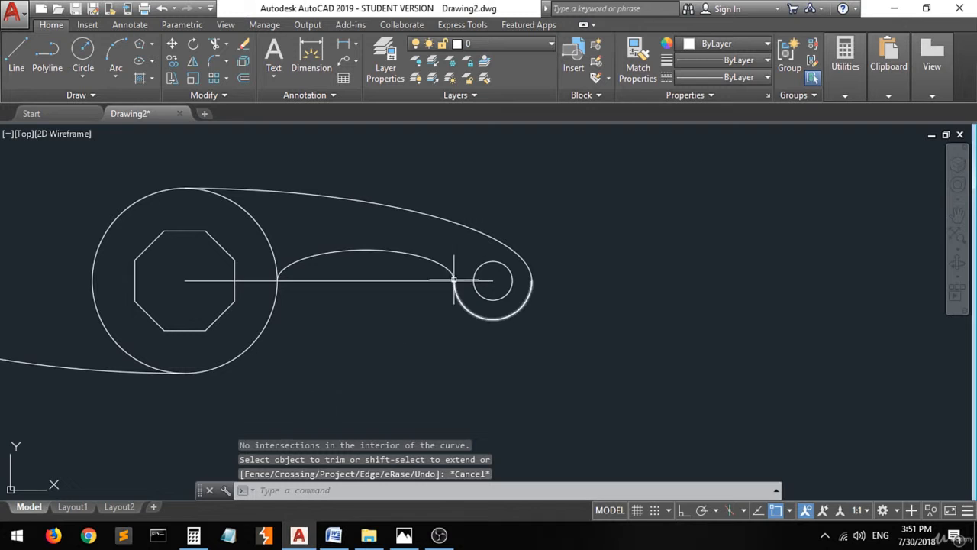
Step: Erase the construction line connecting the centres of the large and small circles
left_click(389, 280)
left_click(380, 300)
key("Delete")
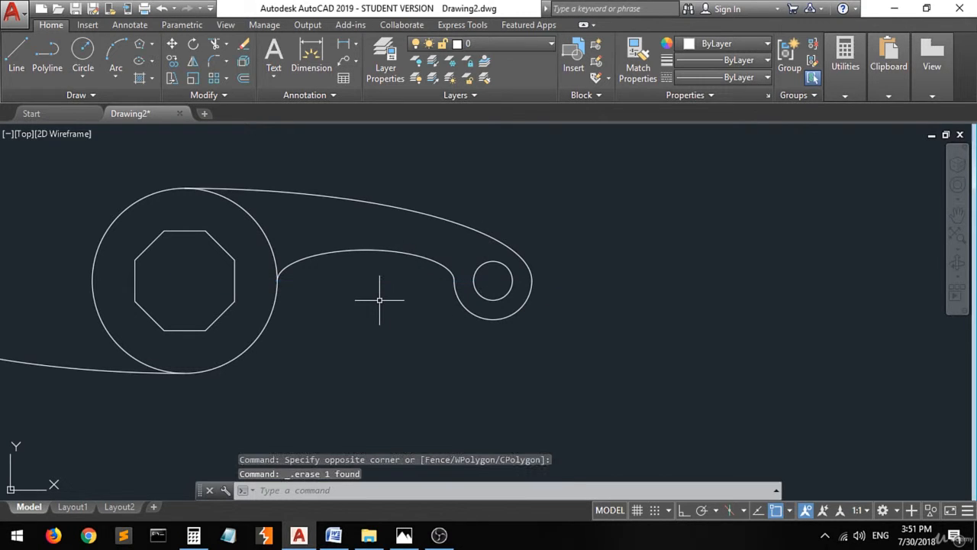
Step: Try to trim the leftover lower-left arc of the large ellipse using the large circle as a cutting edge
left_click(63, 367)
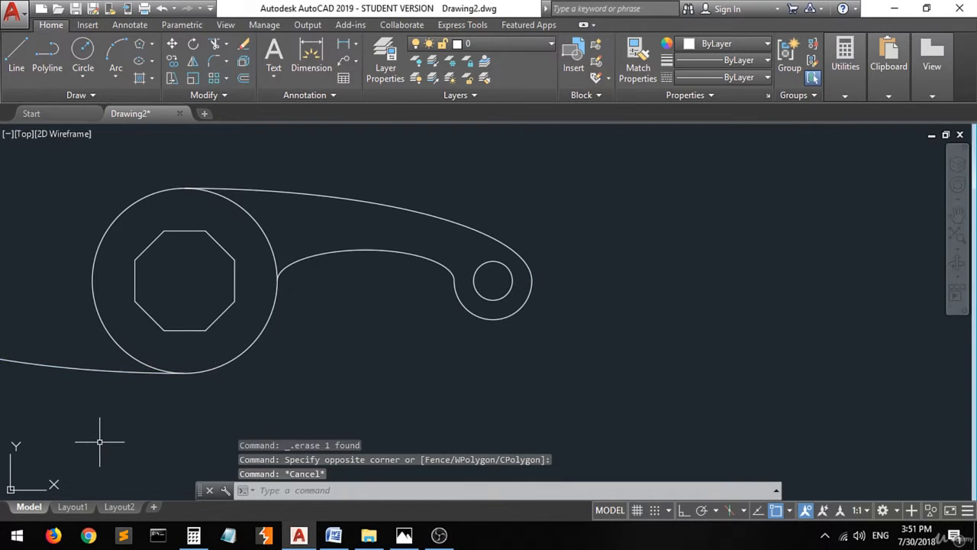
left_click(108, 371)
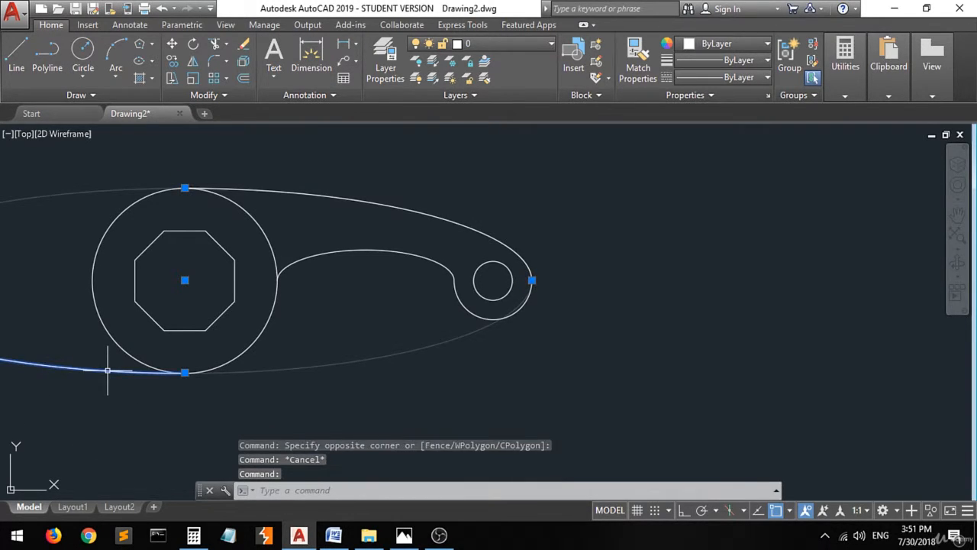
key("Escape")
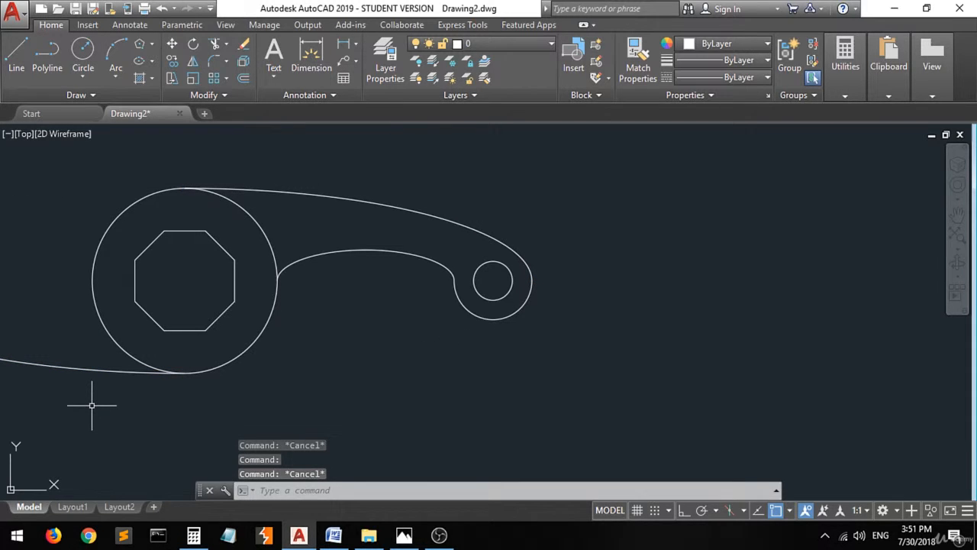
left_click(215, 49)
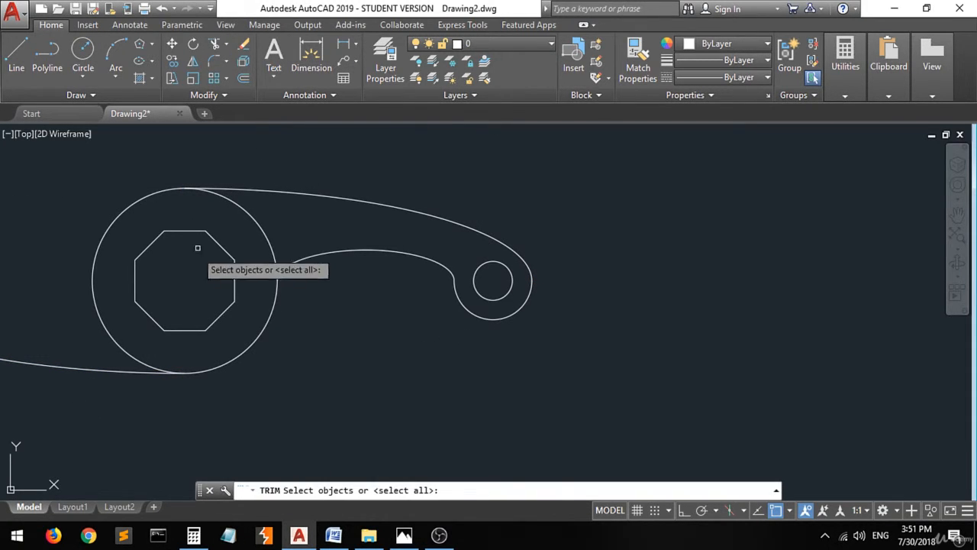
left_click(262, 171)
left_click(71, 406)
key("Return")
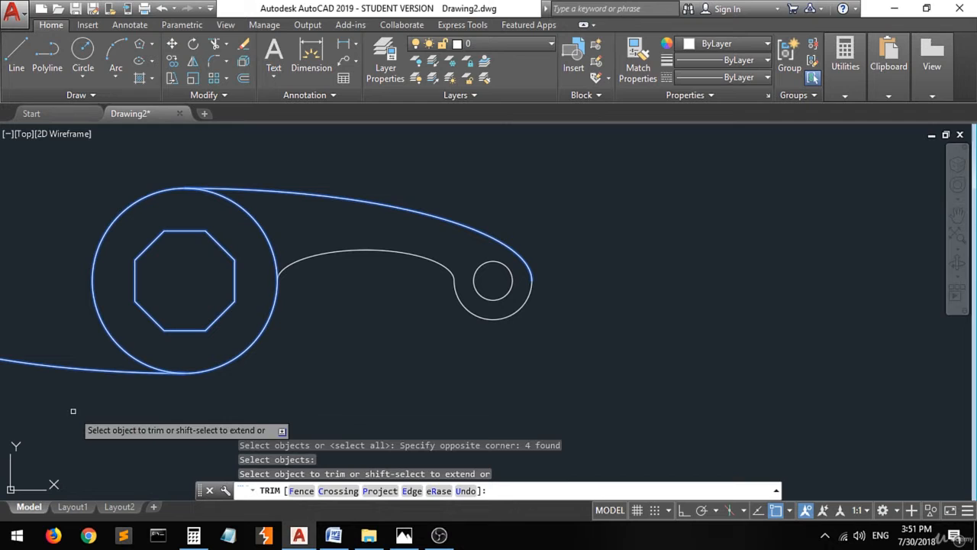
left_click(94, 369)
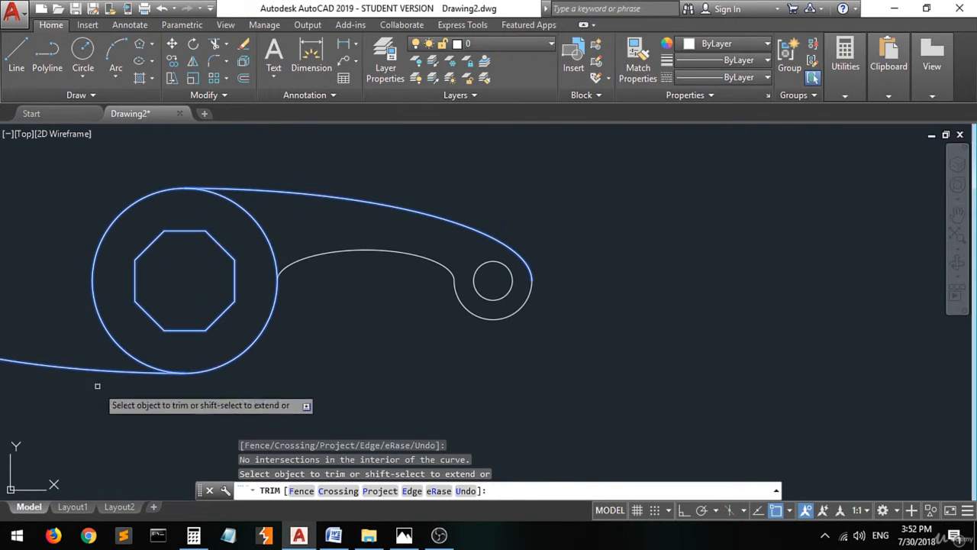
key("Escape")
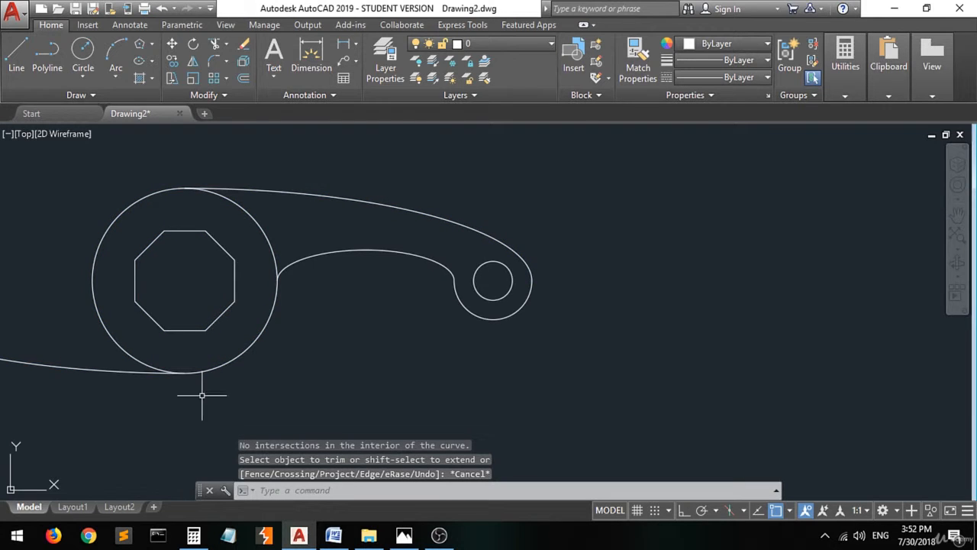
Step: Erase the leftover lower-left arc of the large ellipse
scroll(275, 367, "down", 1)
scroll(324, 345, "down", 1)
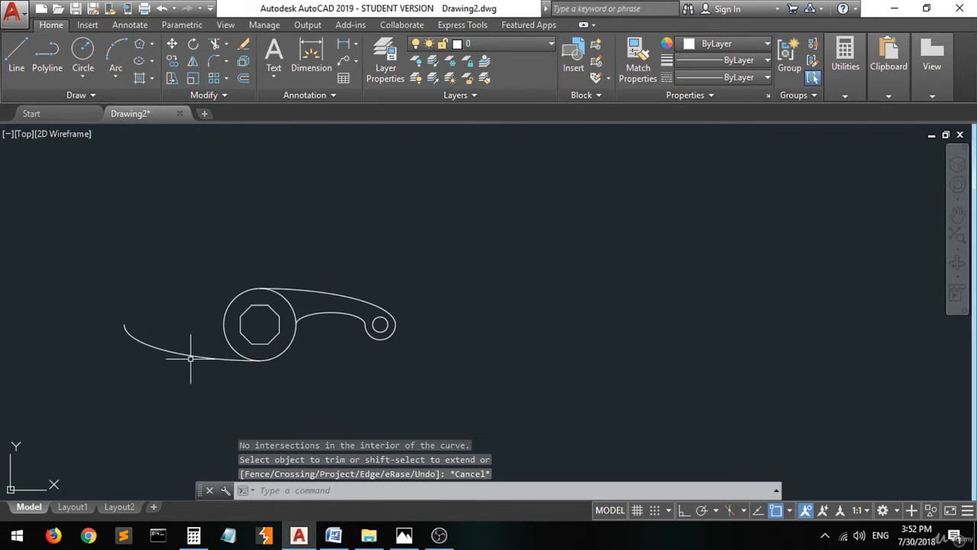
scroll(188, 349, "up", 2)
left_click(258, 359)
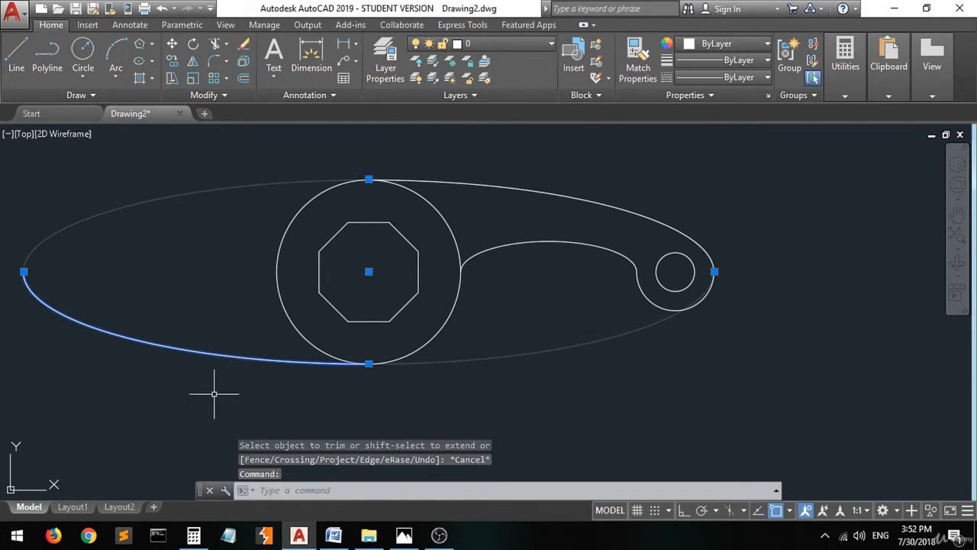
key("Delete")
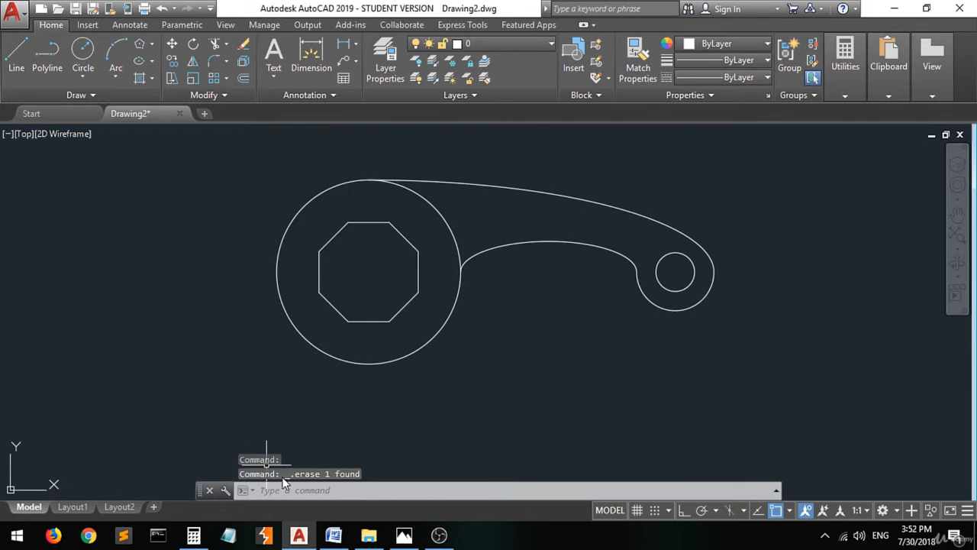
Step: Place the reference image in a smaller window beside the plate drawing and underline its 5.0 dimension in pink
left_click(402, 534)
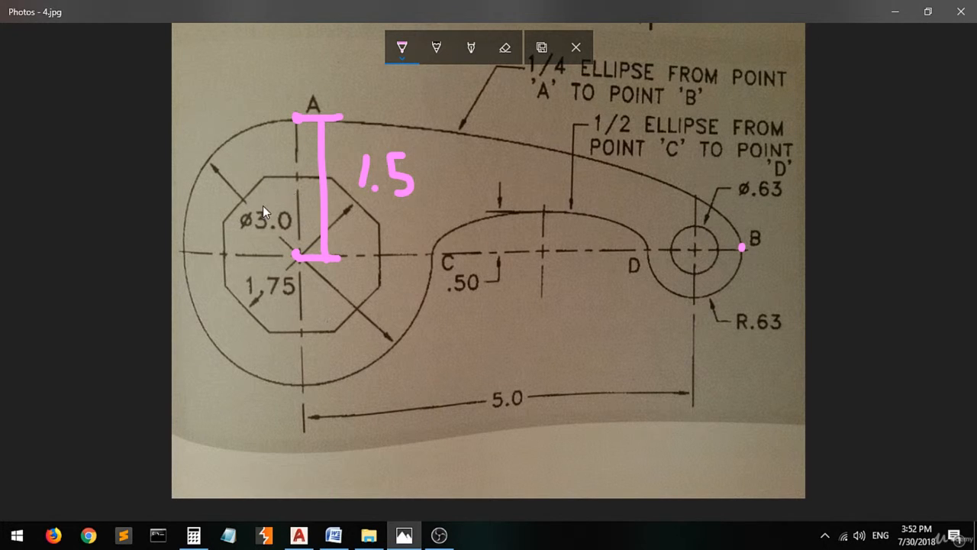
left_click(927, 11)
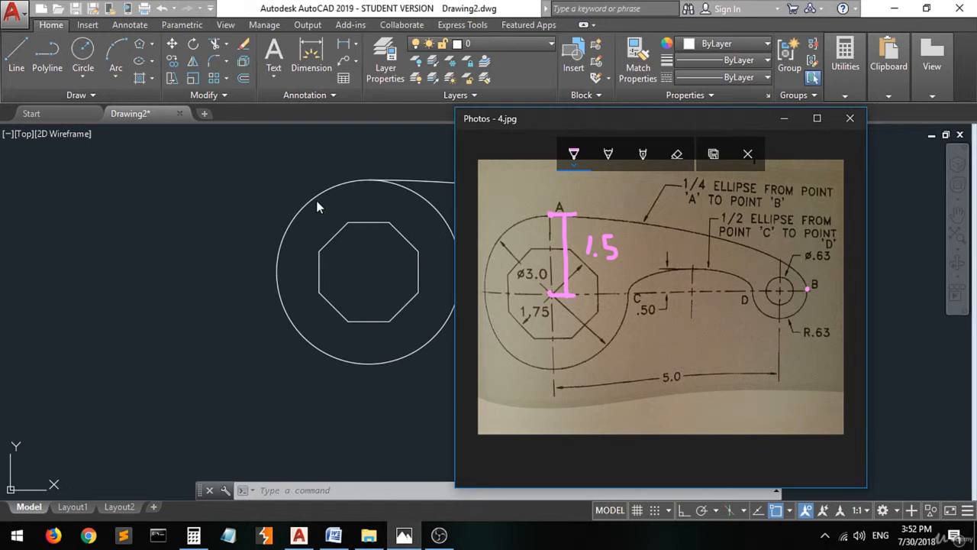
left_click(257, 193)
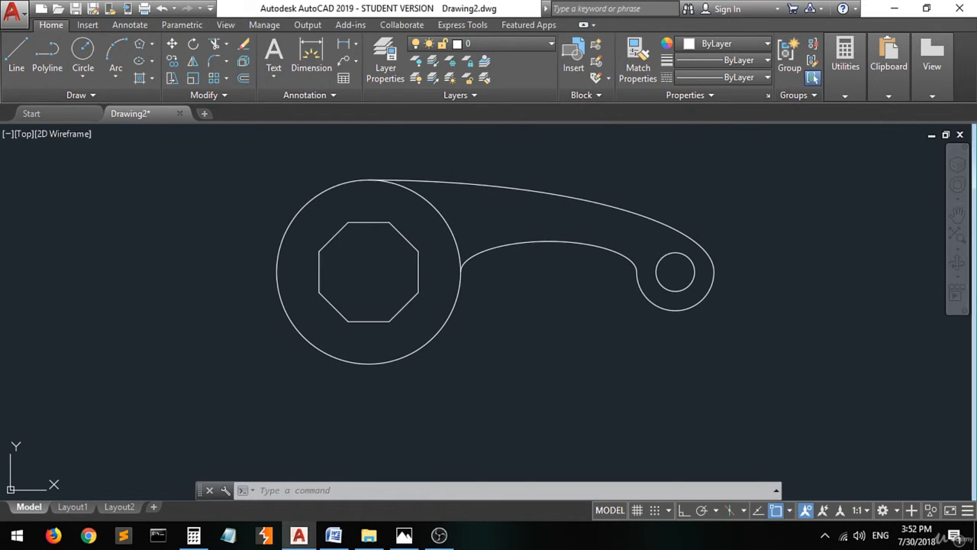
mouse_move(419, 159)
middle_mouse_down()
mouse_move(221, 183)
mouse_move(172, 212)
middle_mouse_up()
left_click(405, 537)
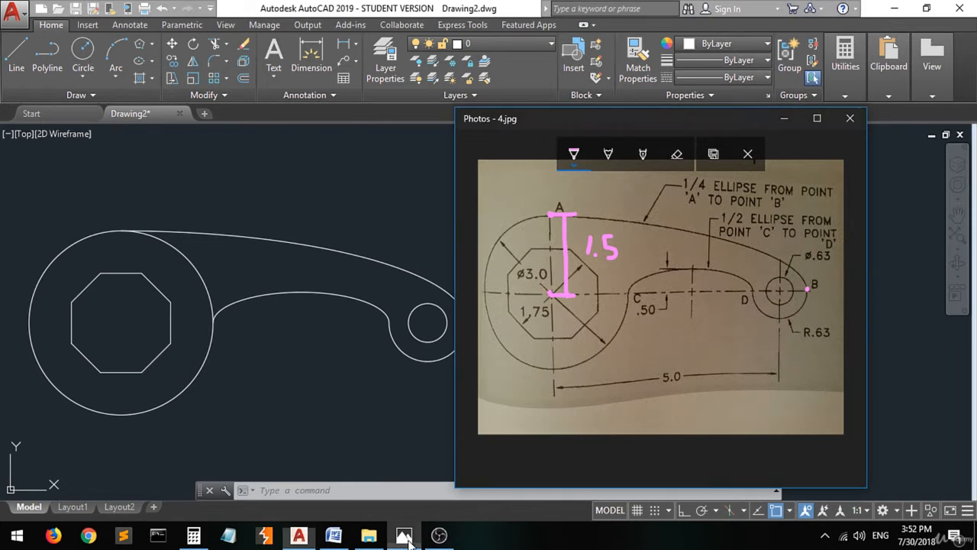
left_click_drag(579, 117, 630, 113)
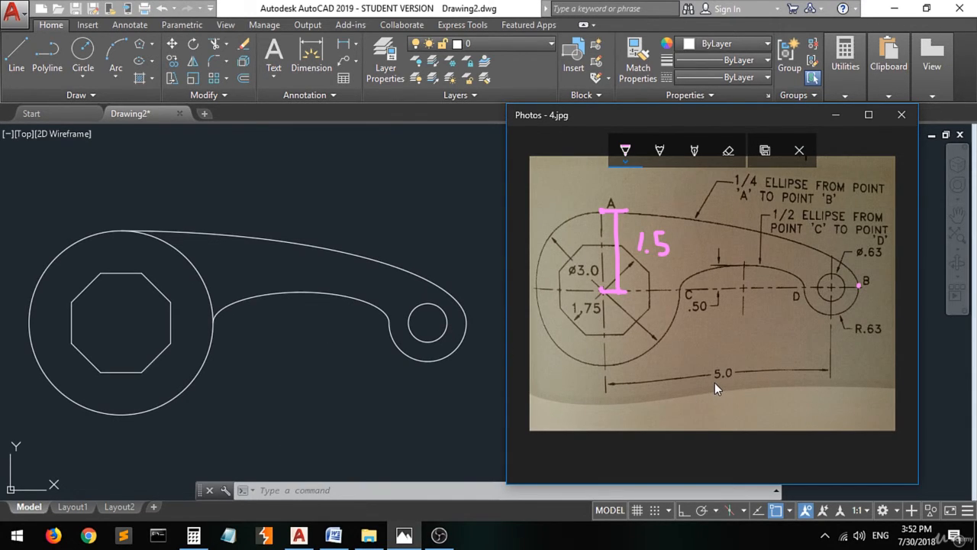
left_click_drag(715, 383, 728, 381)
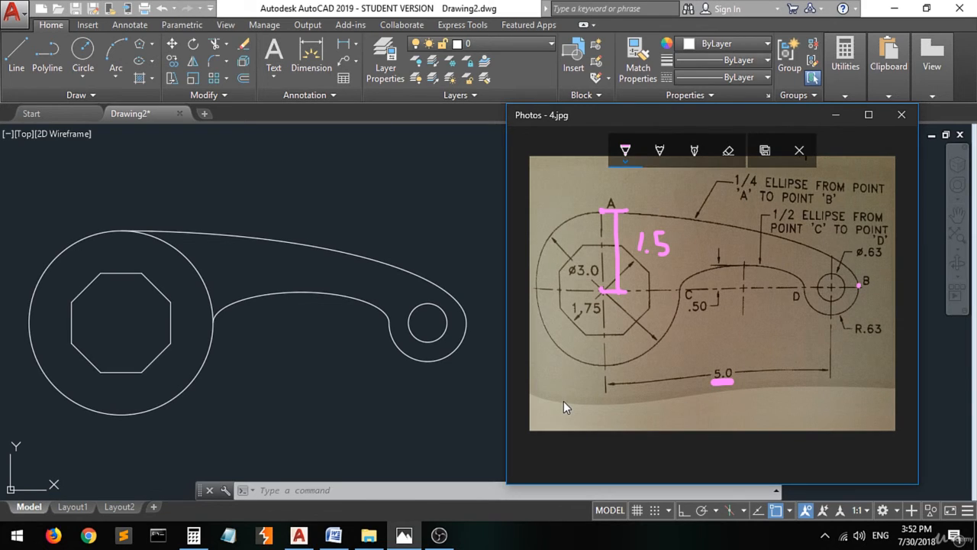